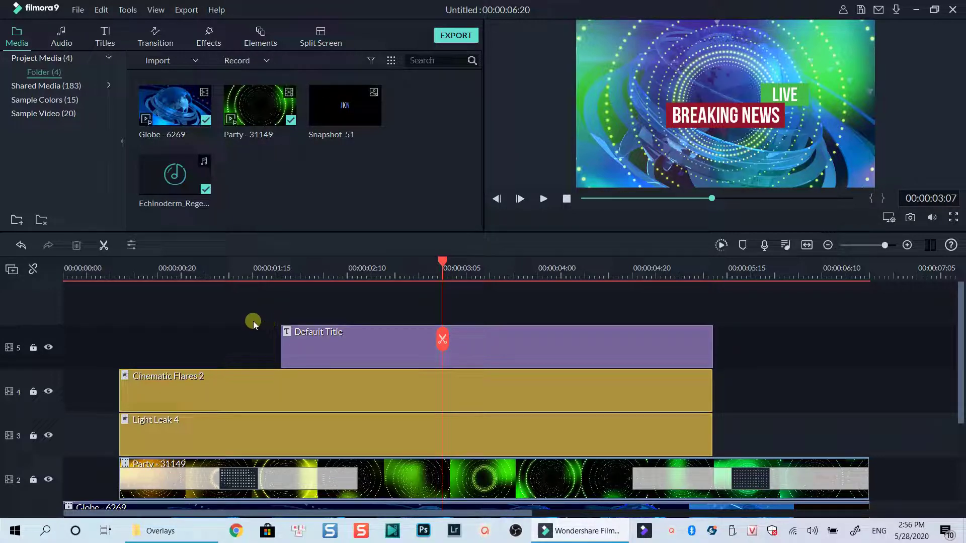
scroll(209, 345, "down", 2)
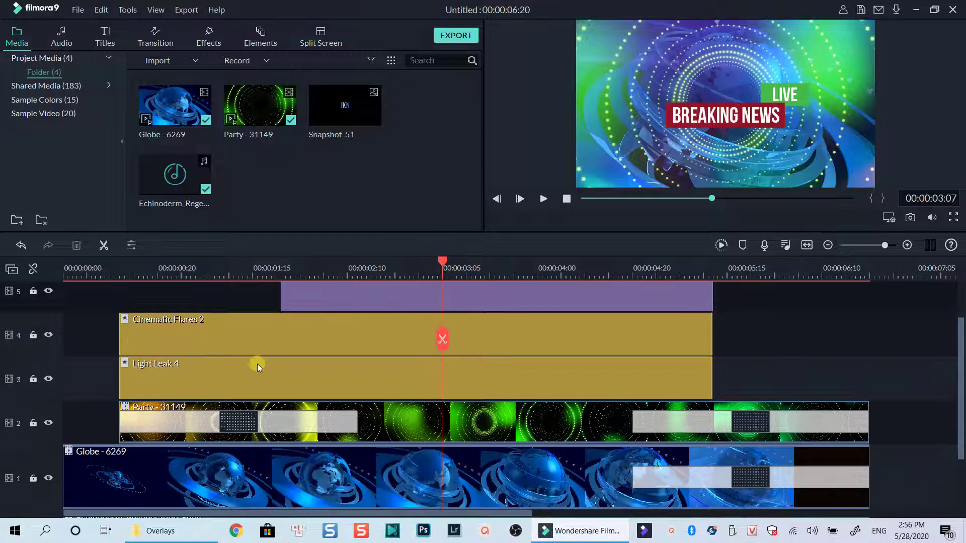
scroll(236, 366, "down", 2)
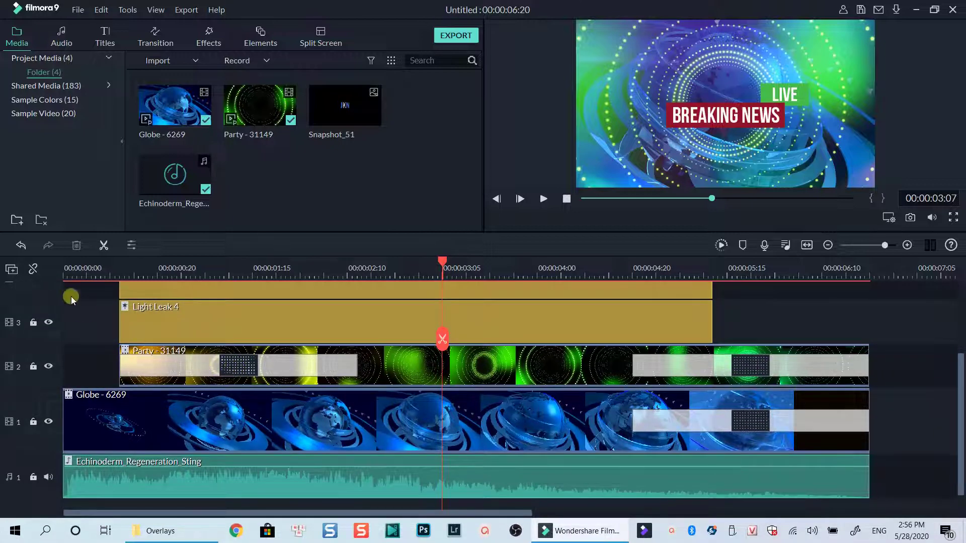
Play the finished news intro from the beginning, then stop playback
left_click(67, 271)
key("space")
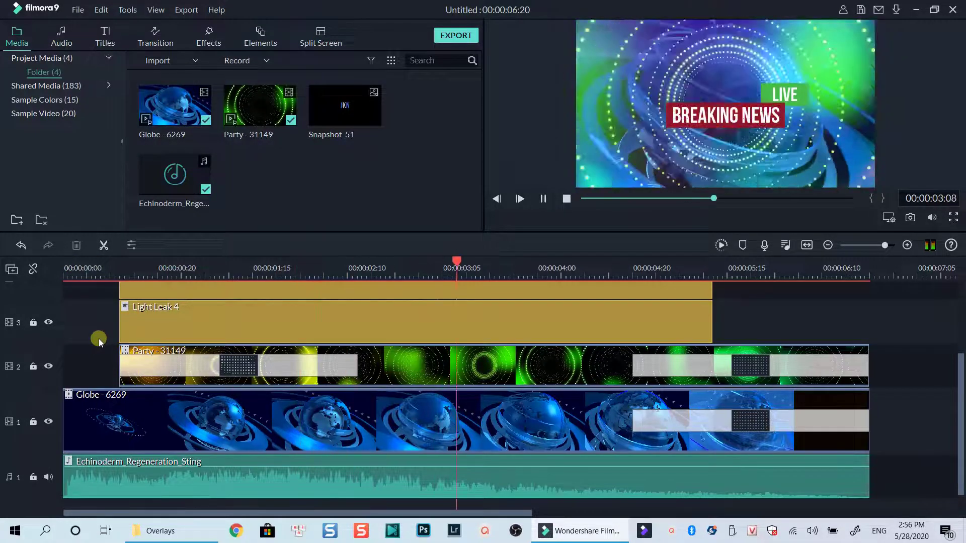
key("space")
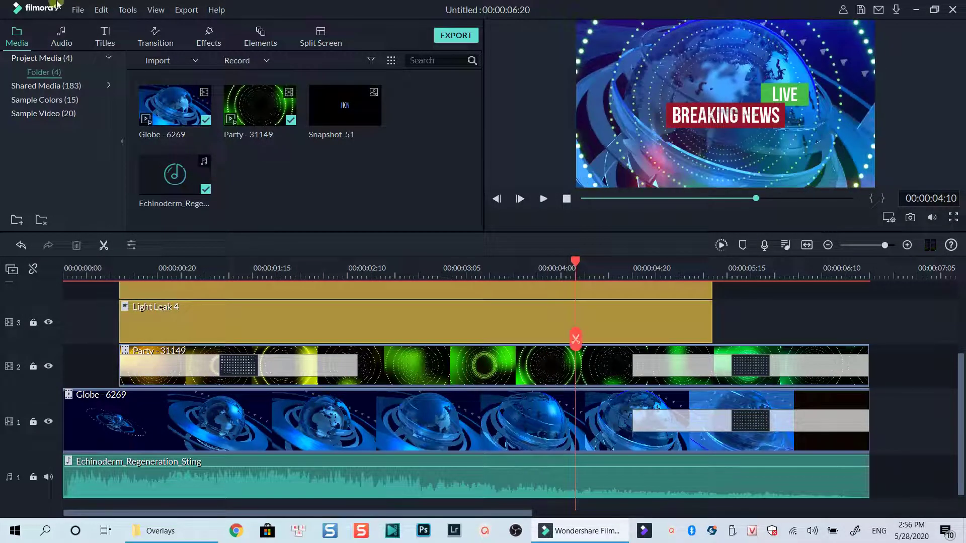
mouse_move(174, 177)
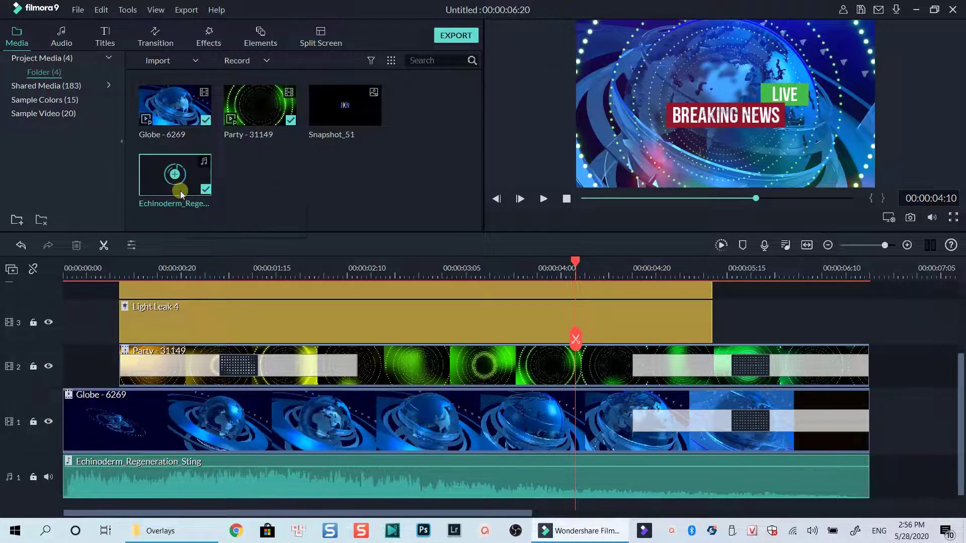
scroll(491, 360, "up", 2)
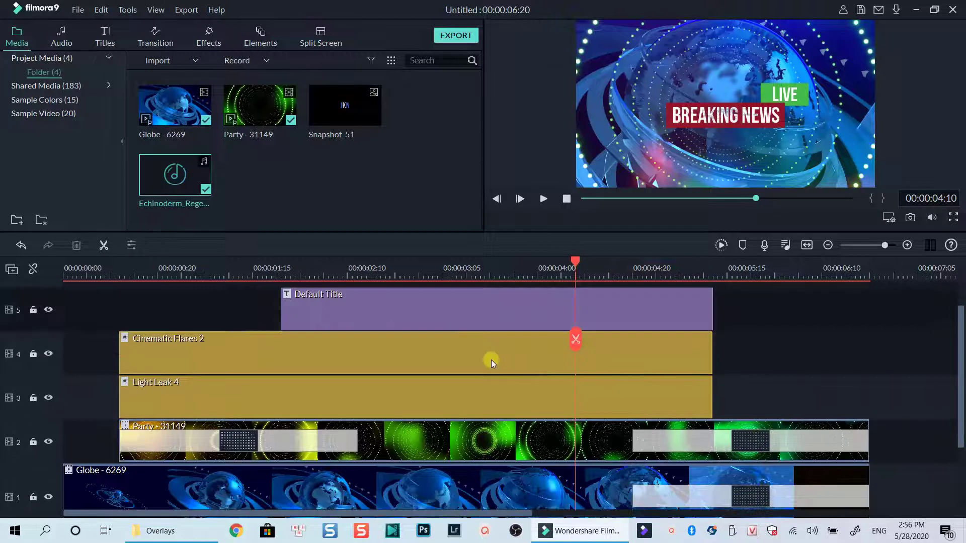
Select all clips on the timeline and delete them
left_click(370, 347)
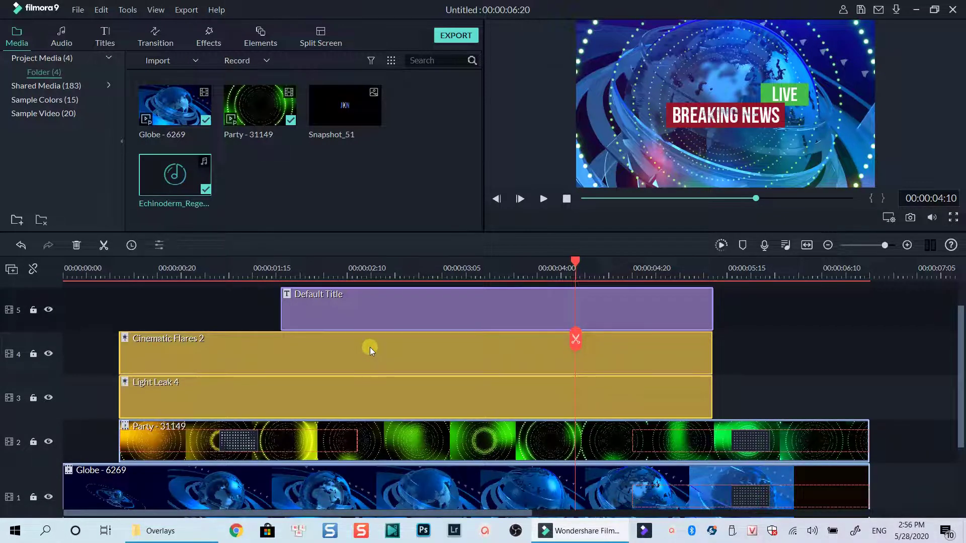
key("ctrl+a")
key("Delete")
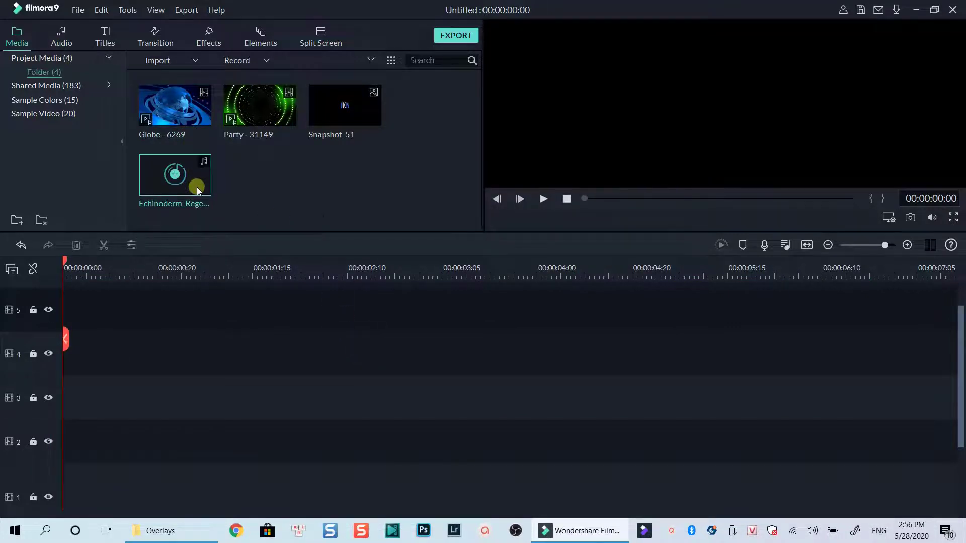
Place the Echinoderm sting and Globe clip, keeping project settings, with Globe trimmed to 00:00:06:20
left_click_drag(198, 186, 66, 436)
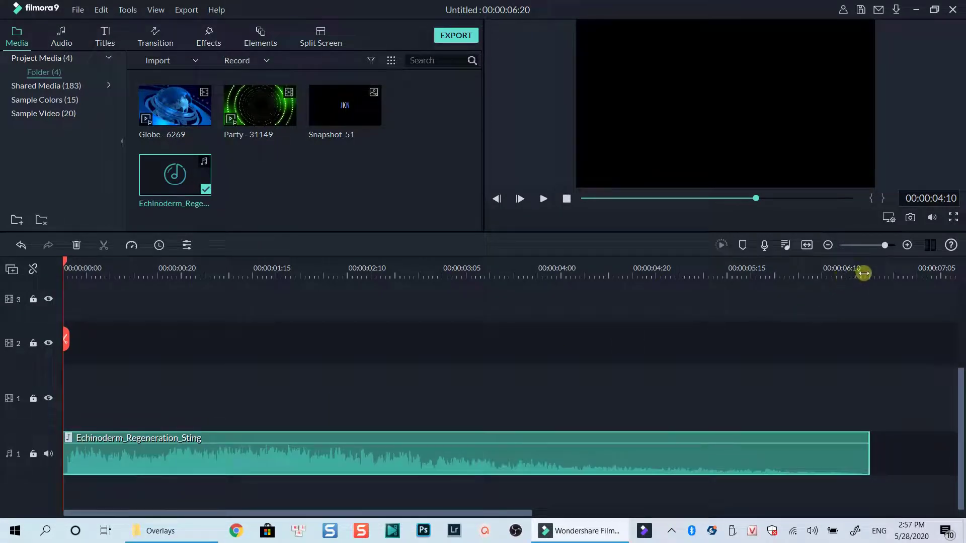
left_click_drag(175, 106, 59, 423)
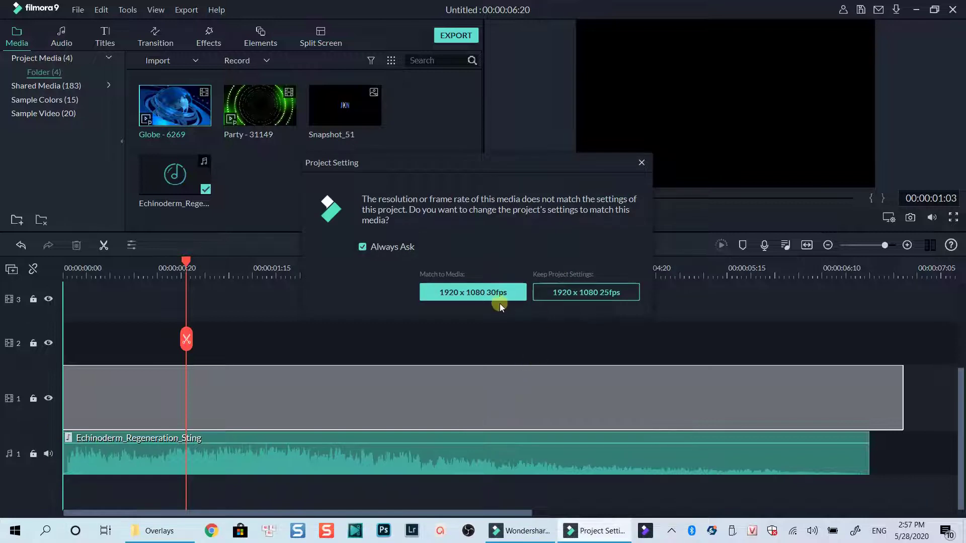
left_click(546, 294)
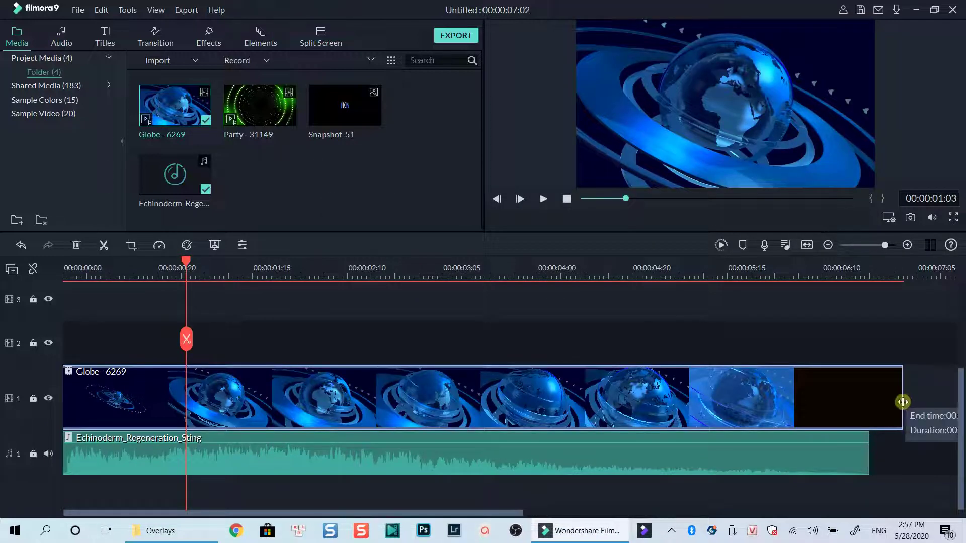
left_click_drag(903, 402, 873, 401)
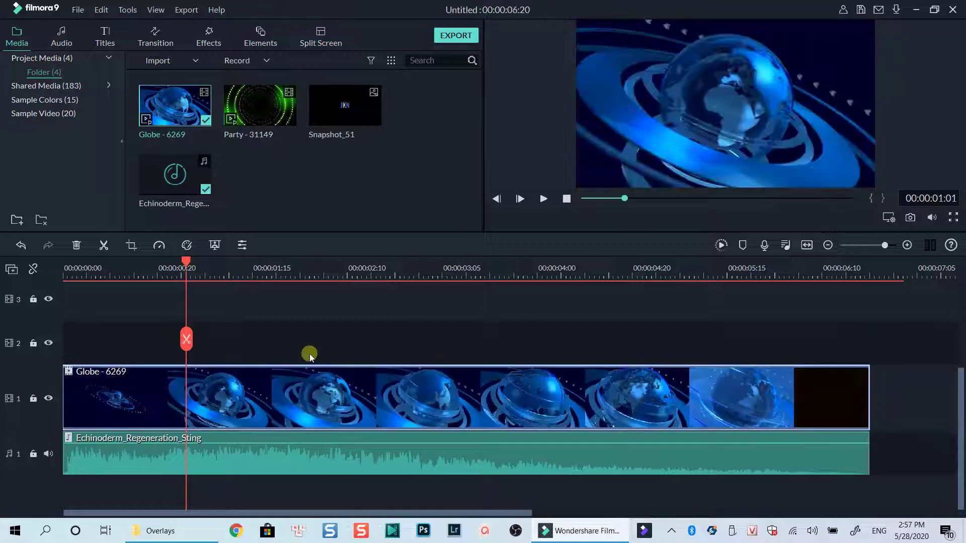
left_click(67, 276)
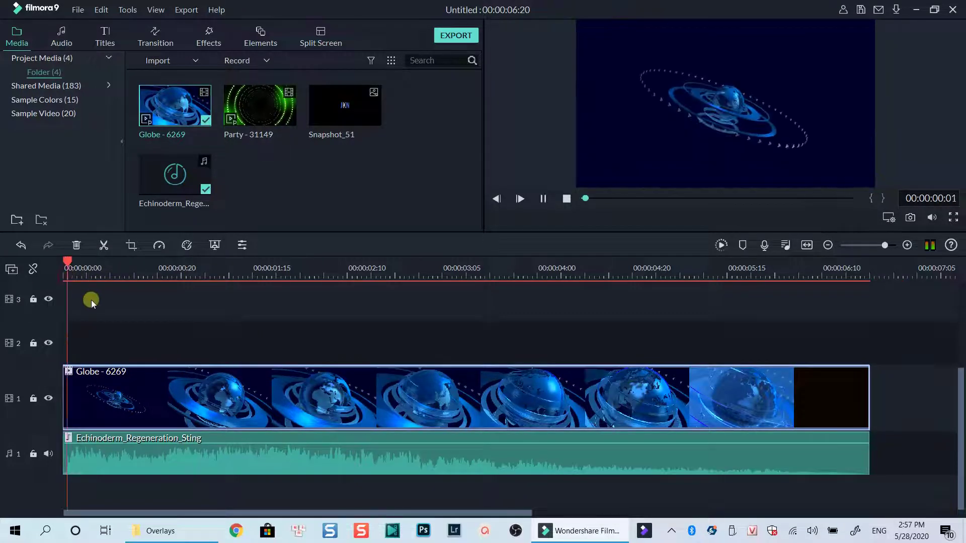
key("space")
key("space")
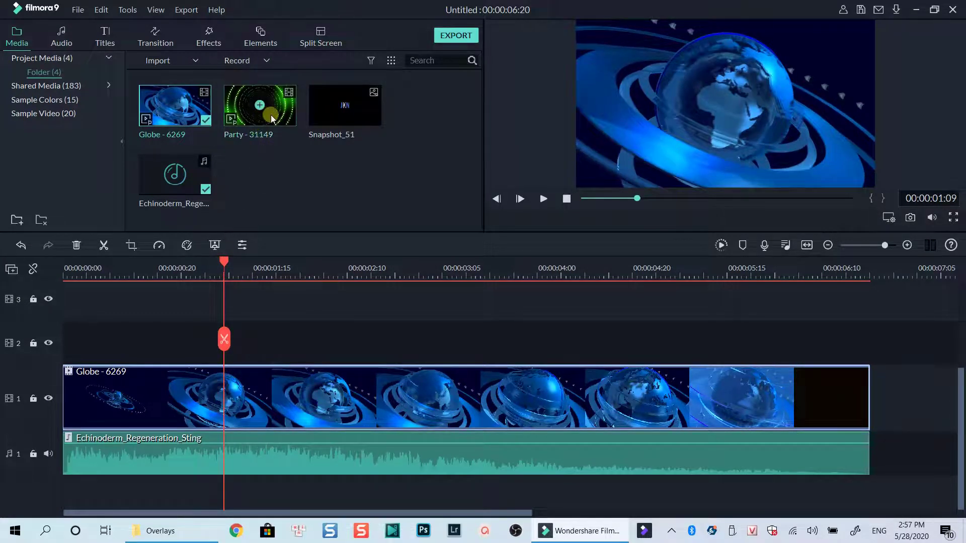
Put Party - 31149 on track 2 from about 00:00:00:20, trimmed to end with the globe
left_click_drag(271, 119, 205, 356)
left_click(68, 277)
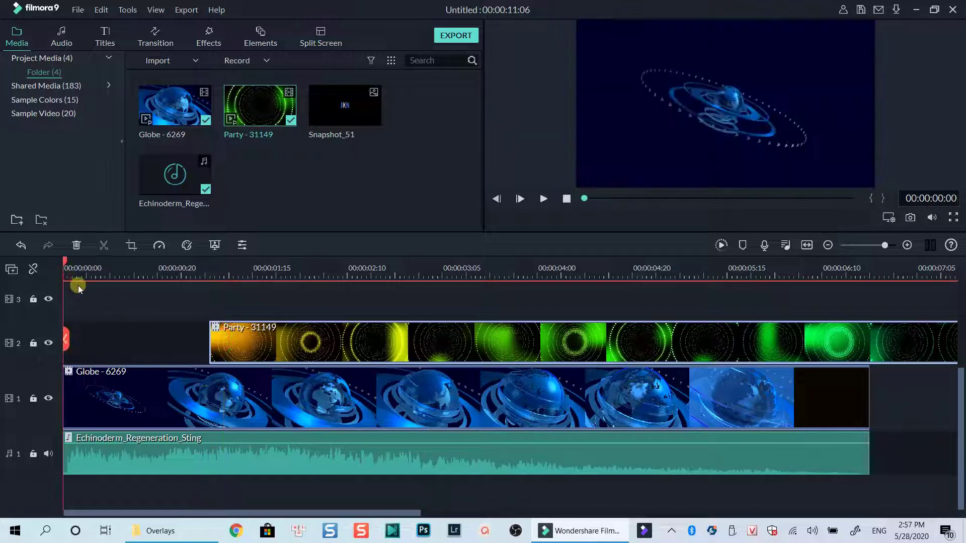
key("space")
key("space")
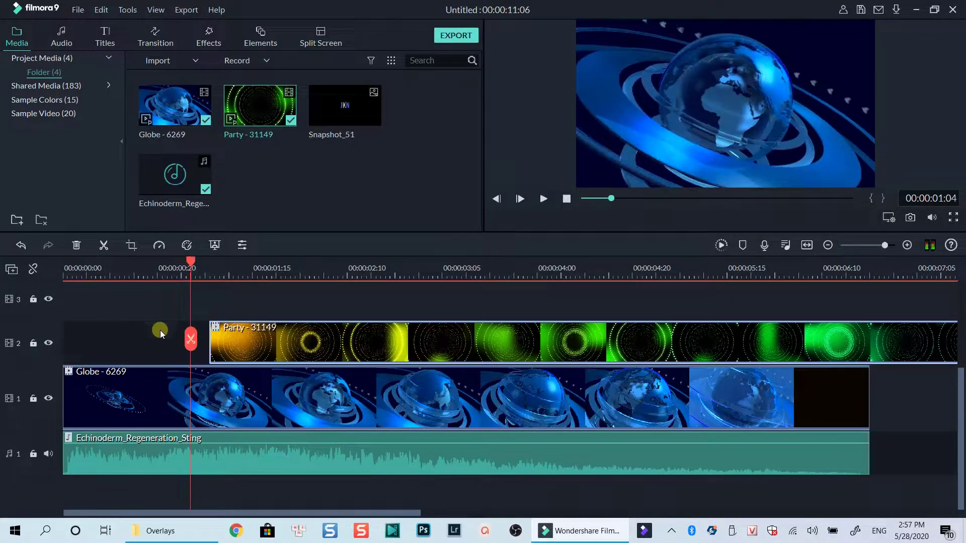
mouse_move(244, 340)
left_mouse_down()
mouse_move(225, 342)
mouse_move(227, 355)
left_mouse_up()
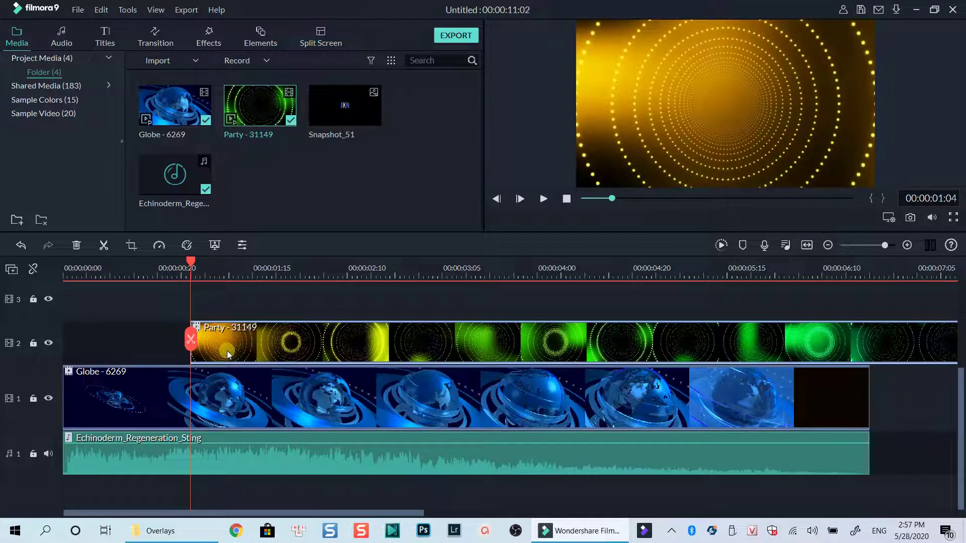
left_click(806, 245)
left_click_drag(925, 342, 592, 353)
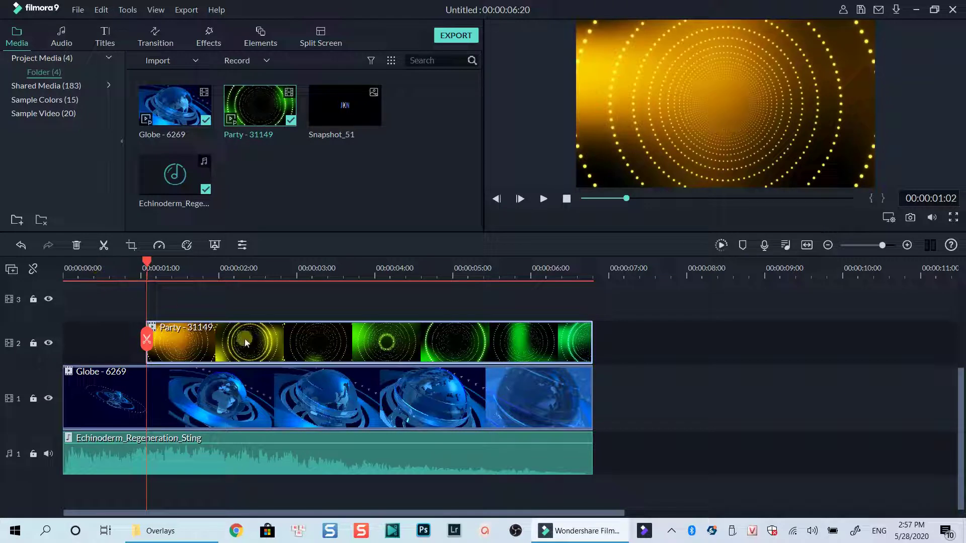
Set the Party clip's compositing blending mode to Screen
double_click(242, 335)
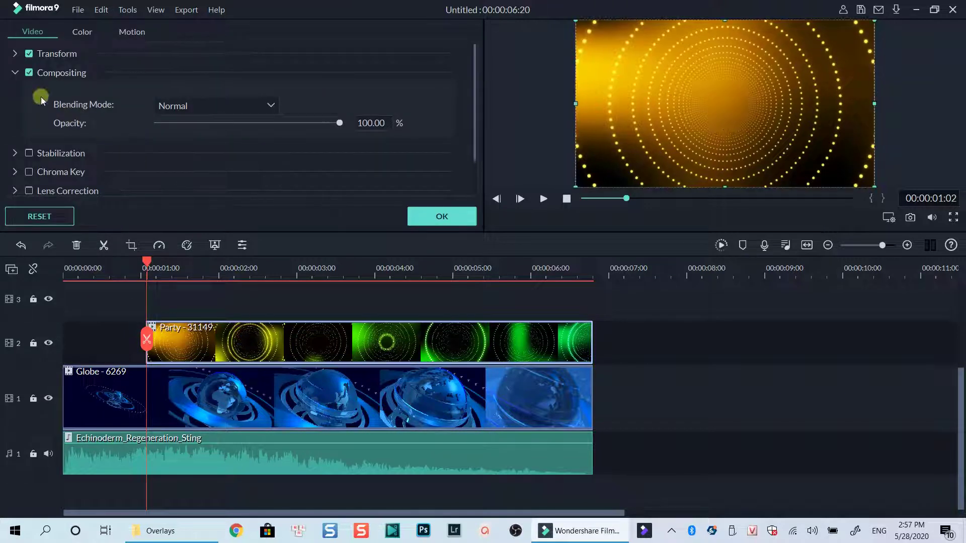
left_click(16, 72)
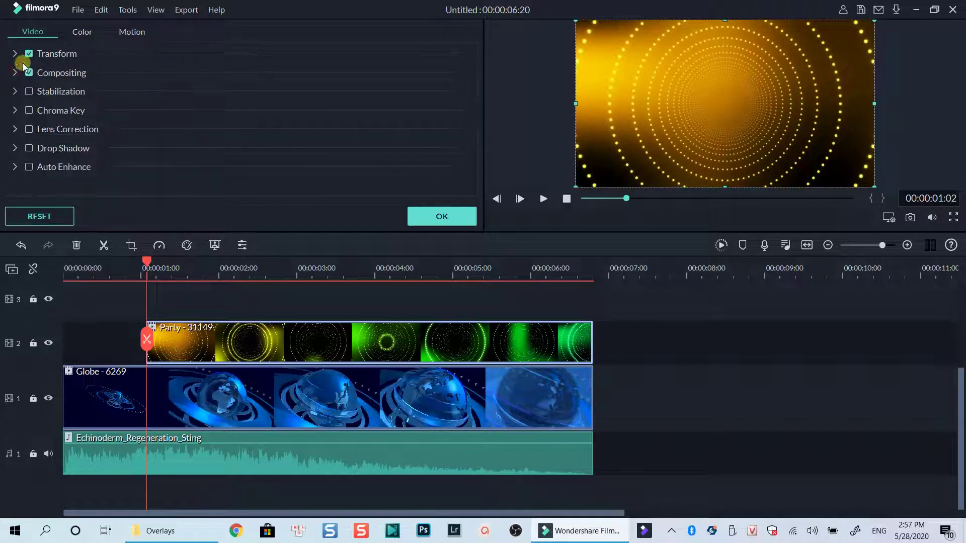
left_click(15, 72)
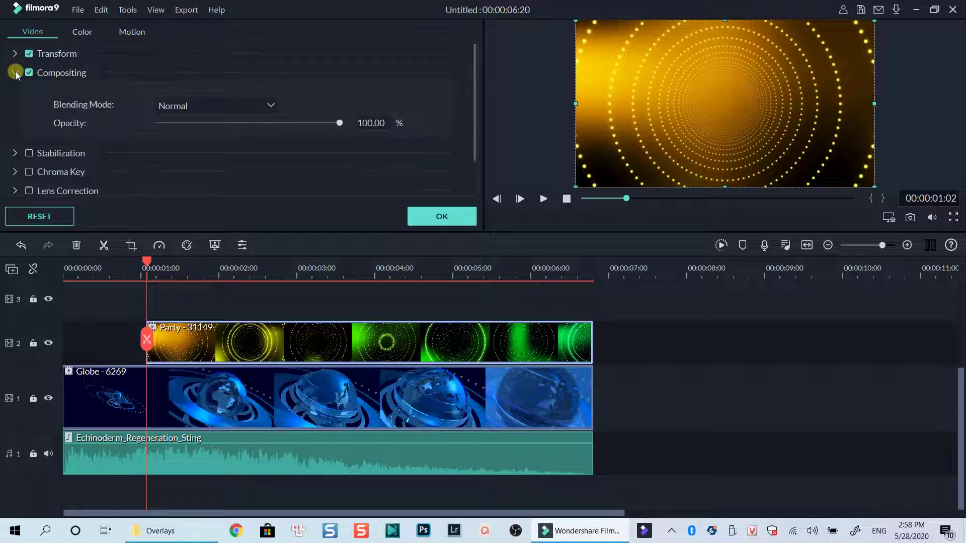
left_click(234, 105)
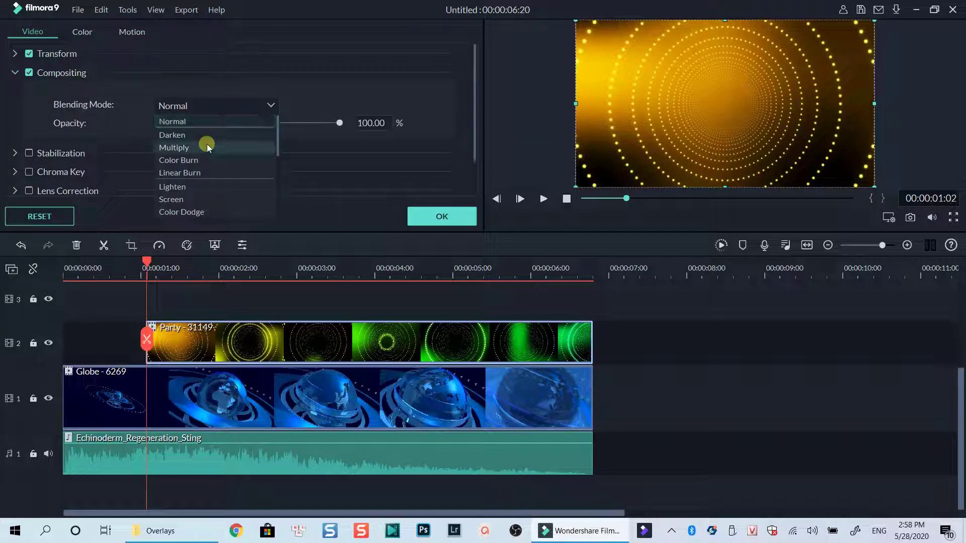
left_click(187, 198)
Confirm the Party settings and add a slightly shortened Default Title on track 3
left_click(247, 324)
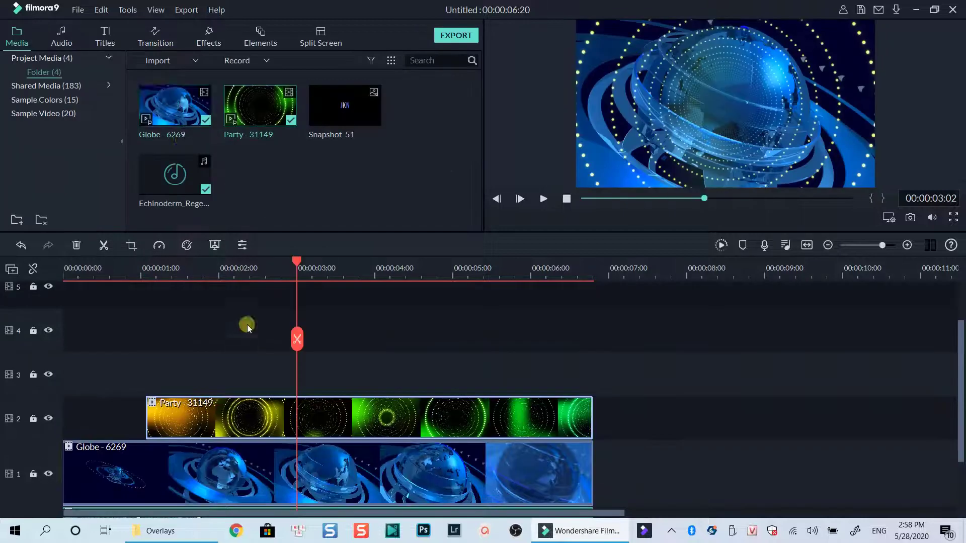
left_click(105, 39)
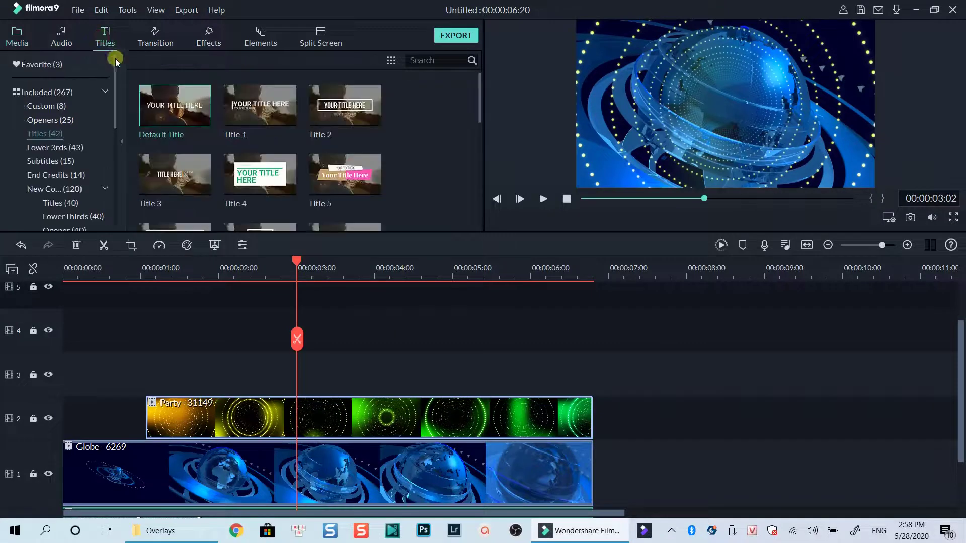
left_click(48, 140)
mouse_move(174, 106)
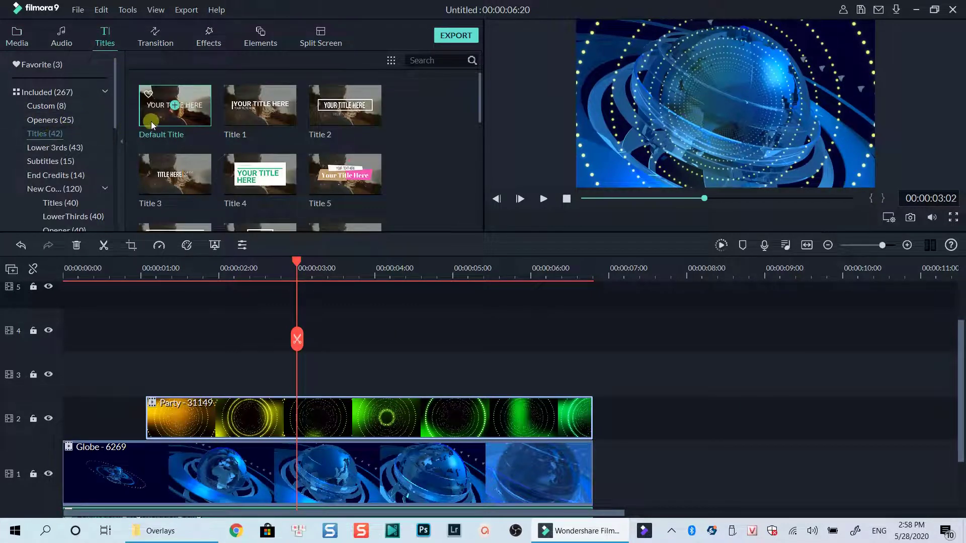
left_click_drag(157, 122, 155, 370)
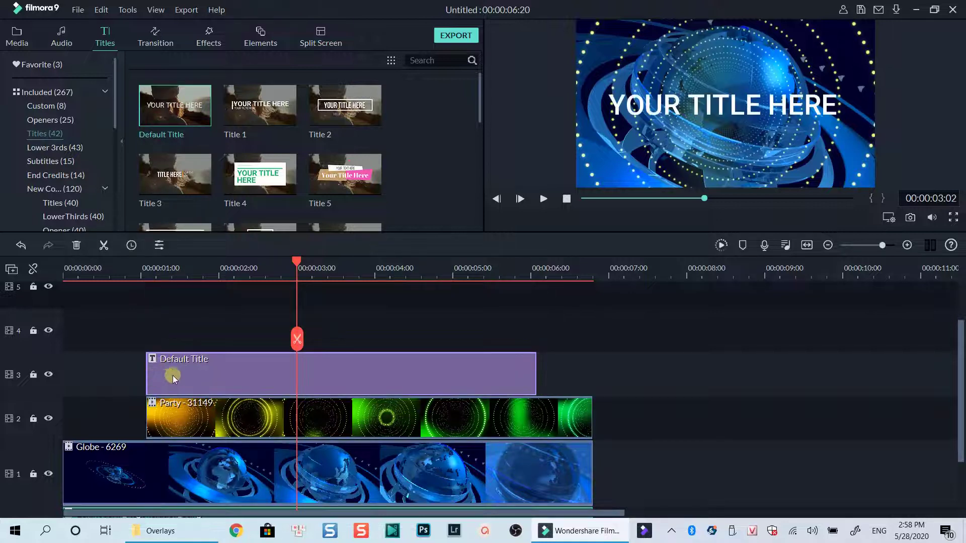
left_click_drag(536, 375, 530, 377)
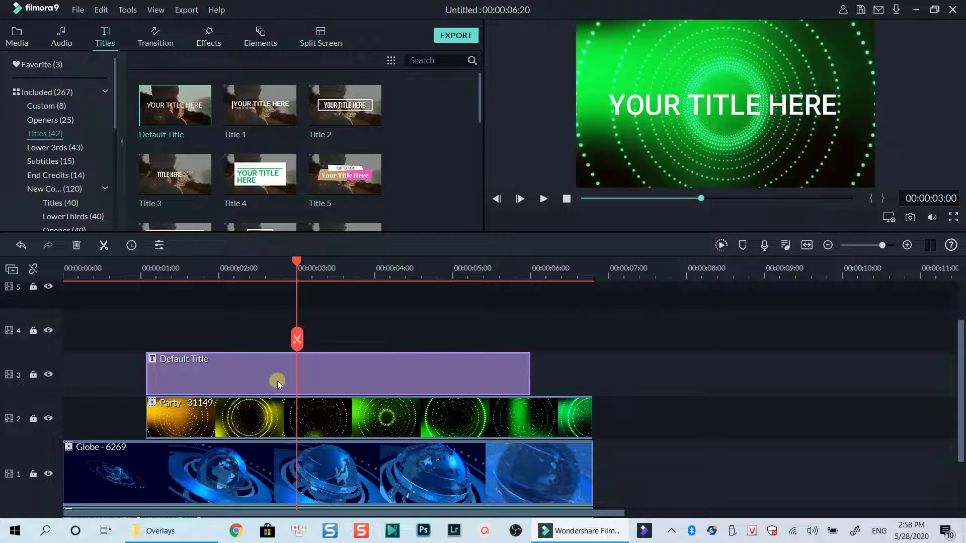
right_click(261, 375)
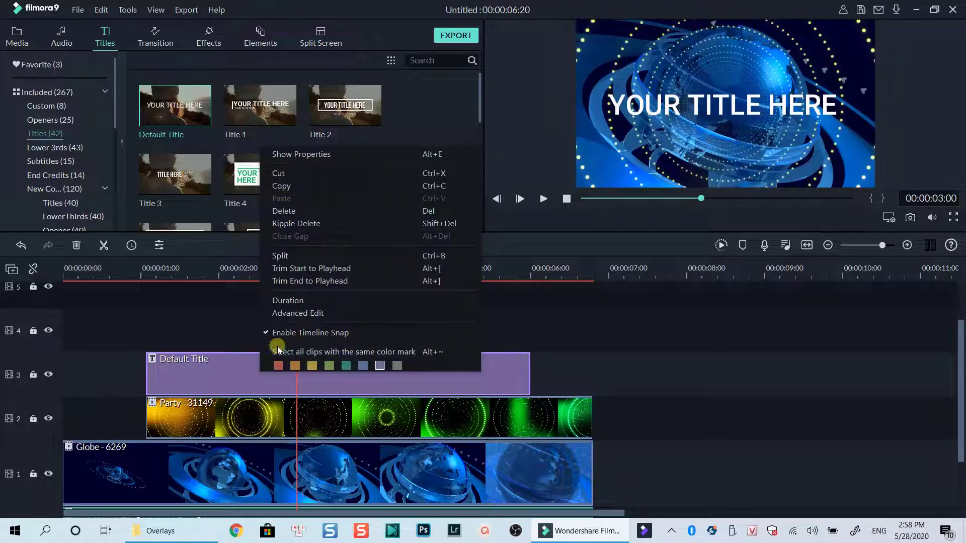
In advanced text editing, change the title's font to Bebas Neue
left_click(307, 314)
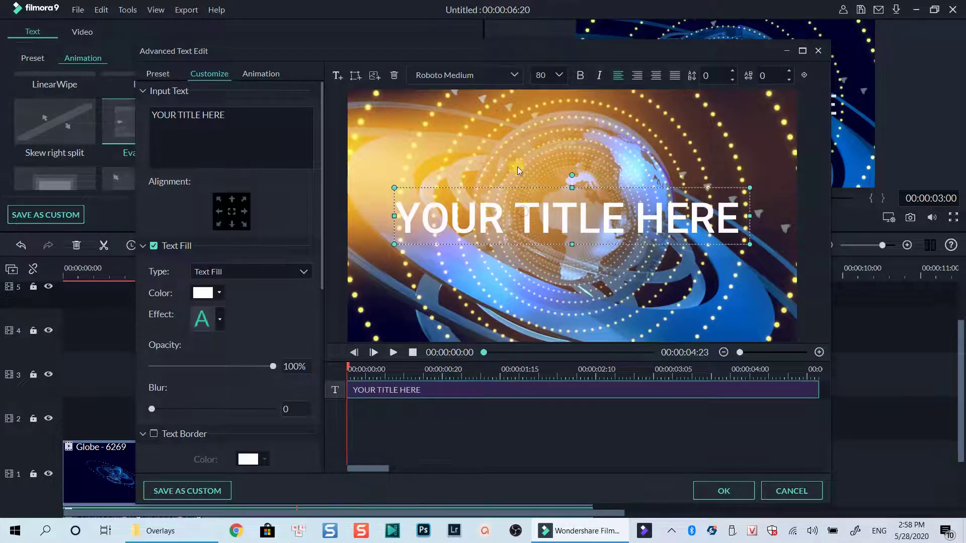
left_click(513, 76)
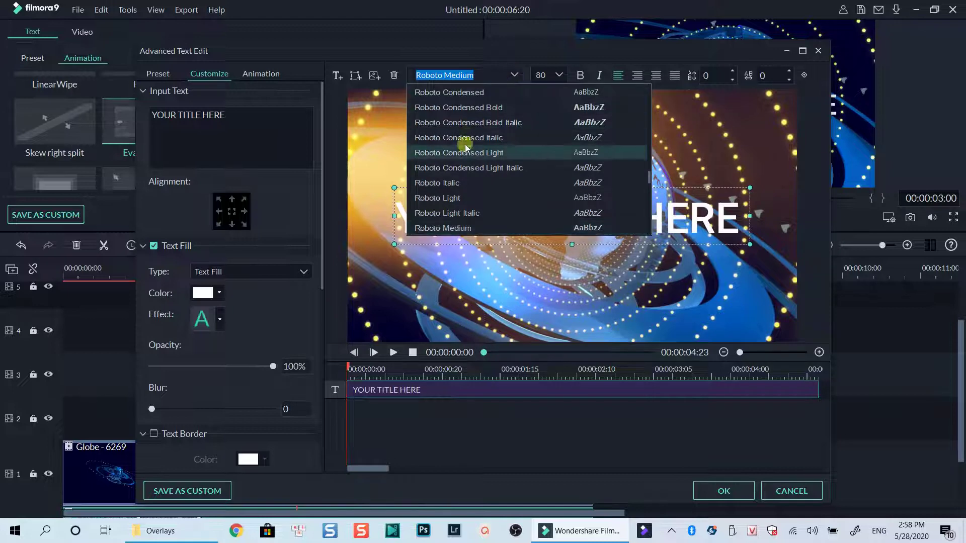
scroll(465, 153, "down", 2)
scroll(466, 154, "down", 3)
scroll(466, 154, "down", 3)
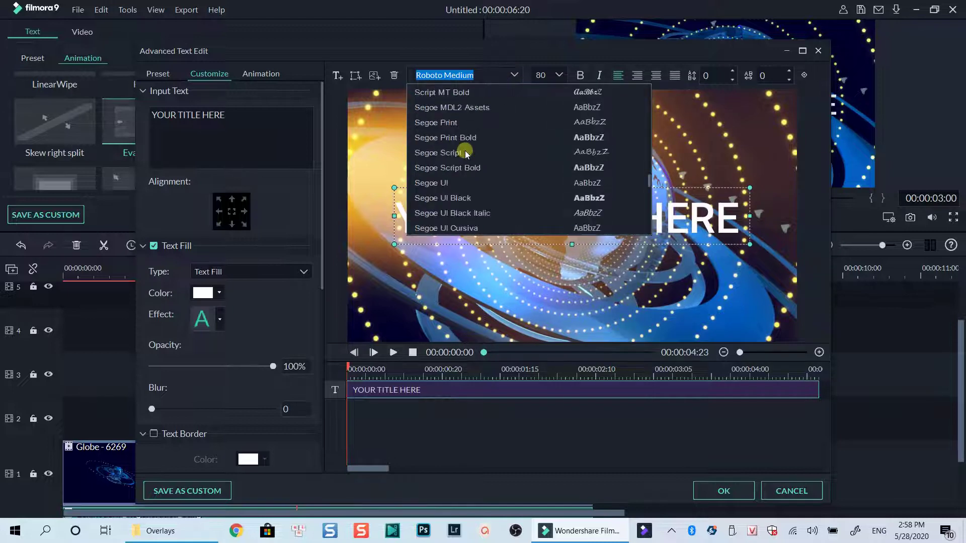
scroll(462, 154, "up", 15)
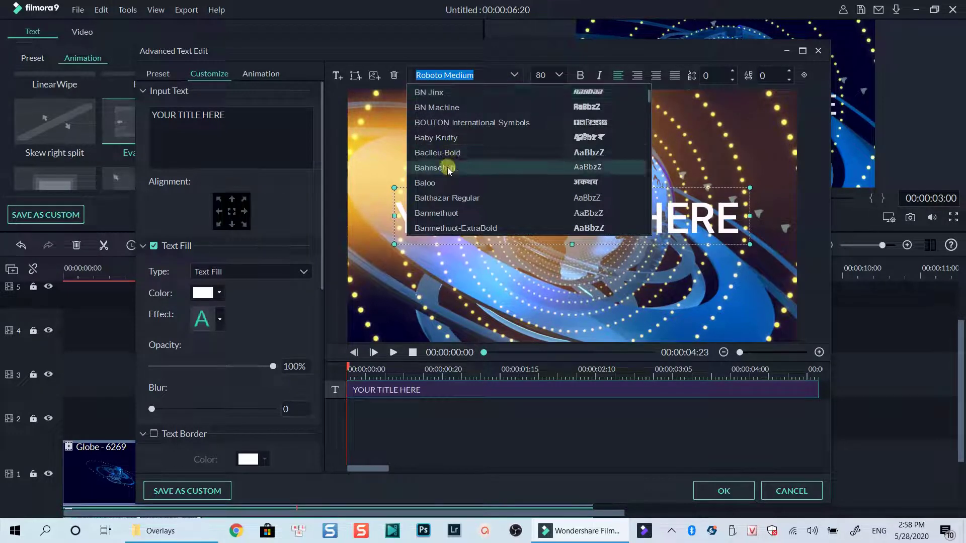
scroll(451, 165, "down", 1)
scroll(448, 170, "down", 2)
scroll(447, 172, "down", 2)
scroll(447, 175, "down", 2)
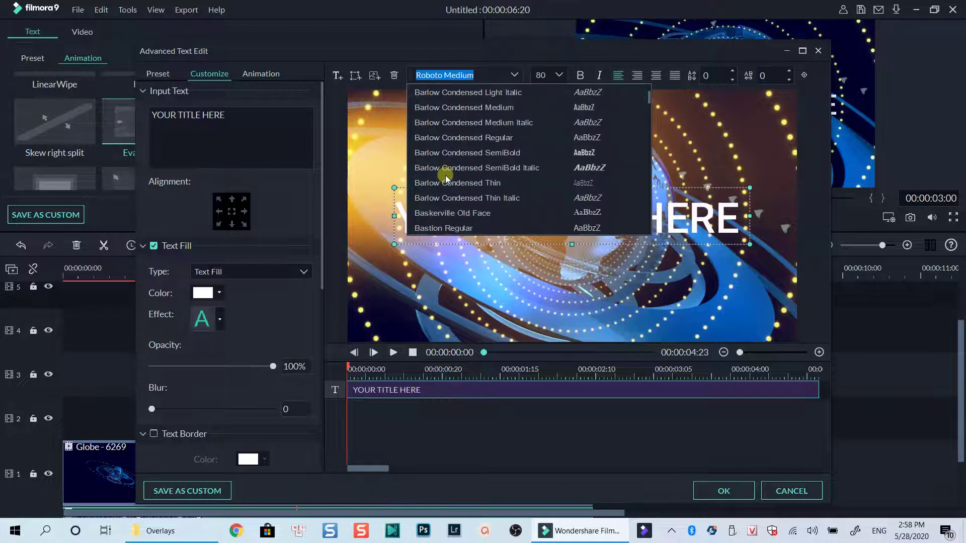
scroll(446, 182, "down", 1)
left_click(448, 215)
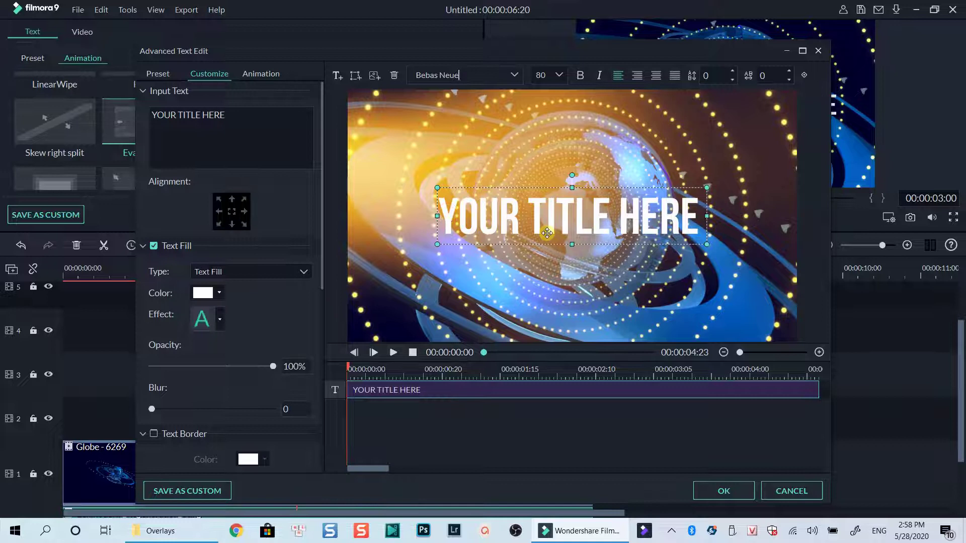
Delete the placeholder title and add a rectangle caption at the globe's upper right
left_click(393, 75)
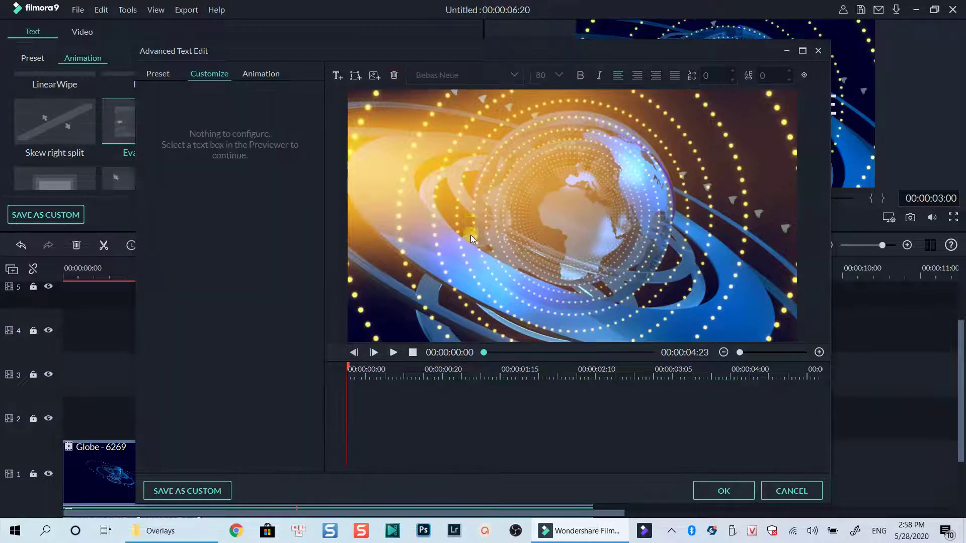
left_click(356, 76)
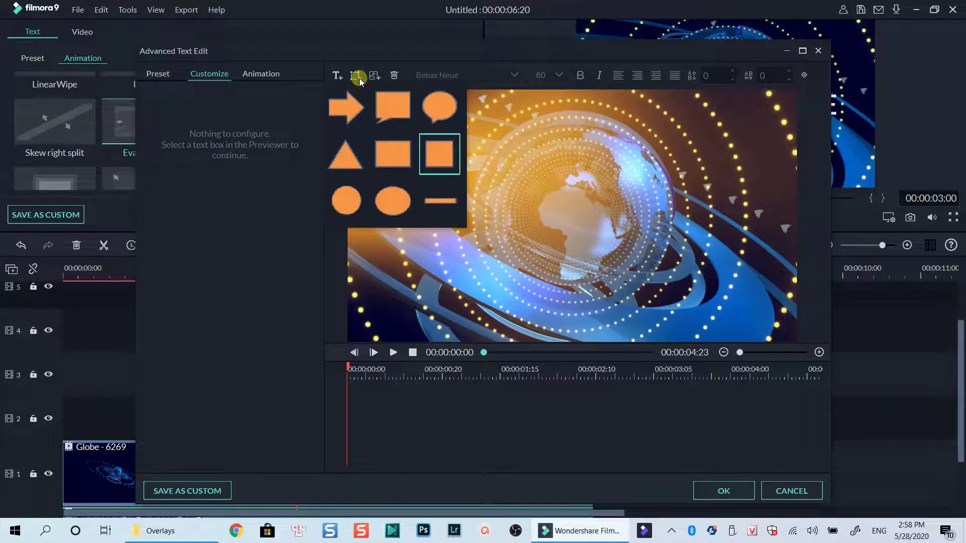
left_click(437, 156)
left_click(405, 159)
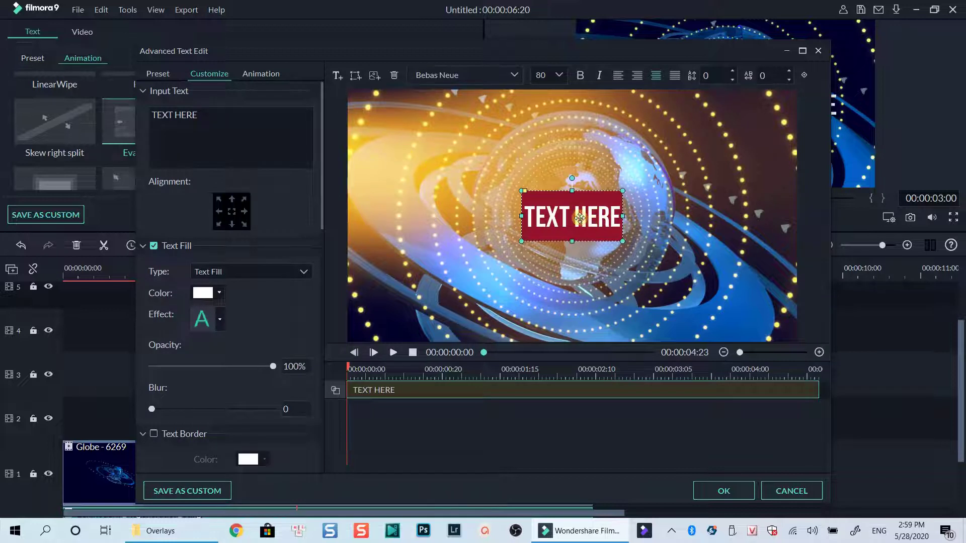
left_click_drag(578, 218, 675, 162)
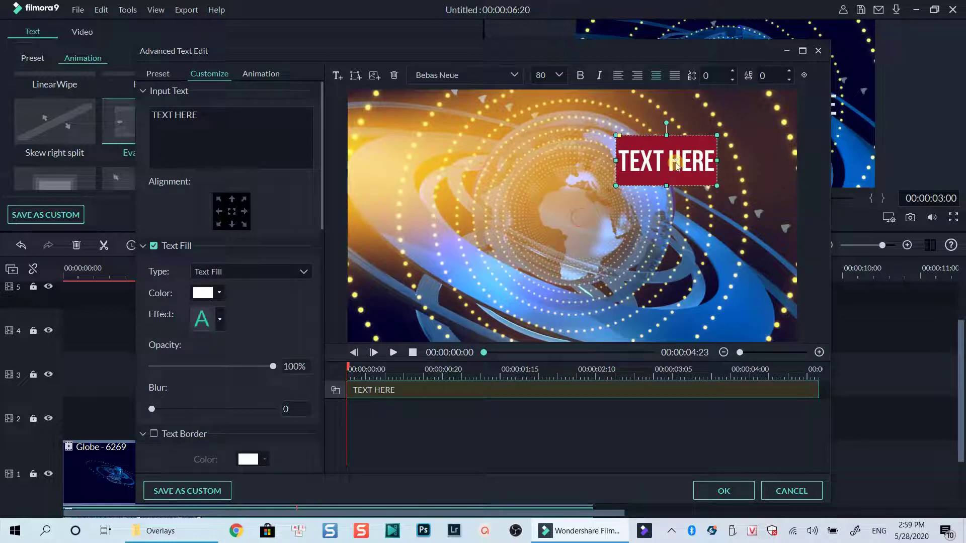
Make the caption read LIVE at size 60 and shrink its box to fit
double_click(696, 187)
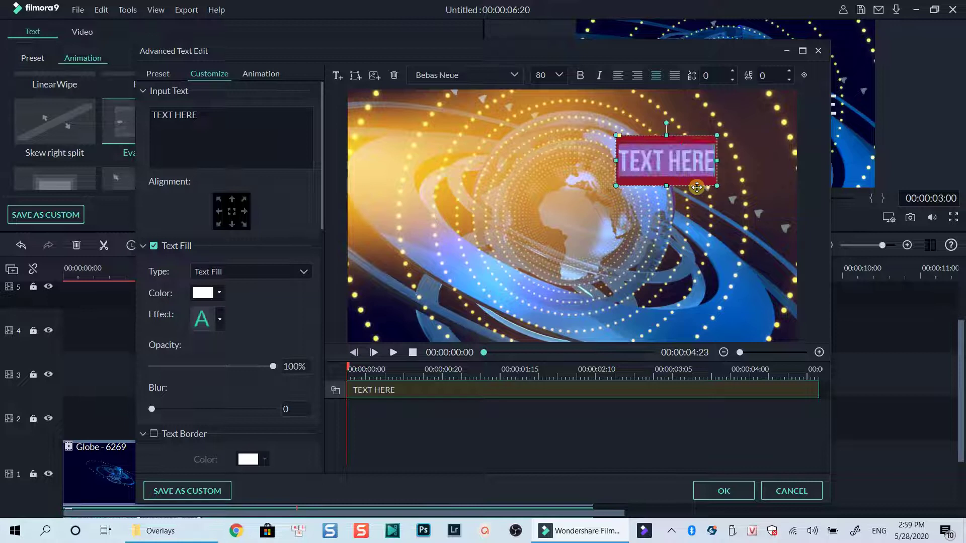
type("Live")
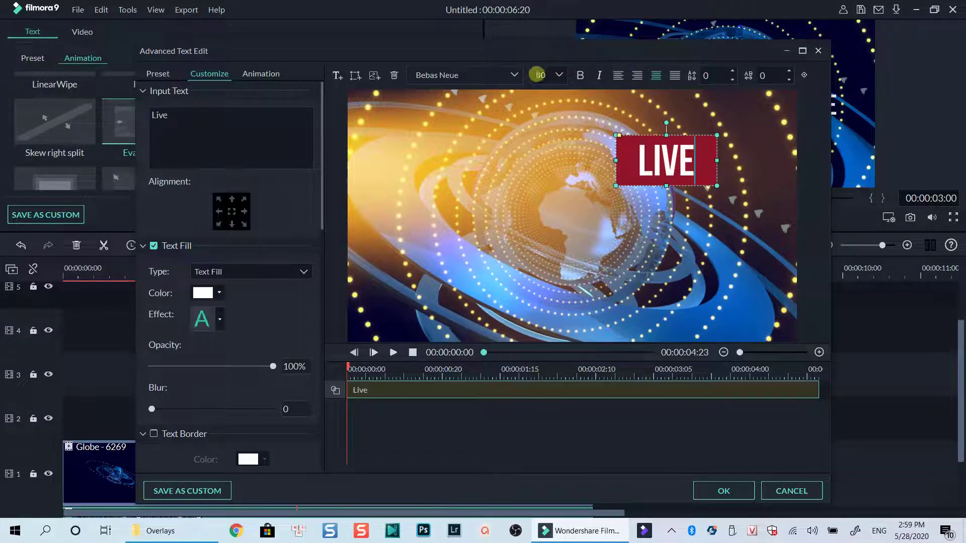
left_click(540, 75)
key("BackSpace")
key("BackSpace")
type("60")
key("Return")
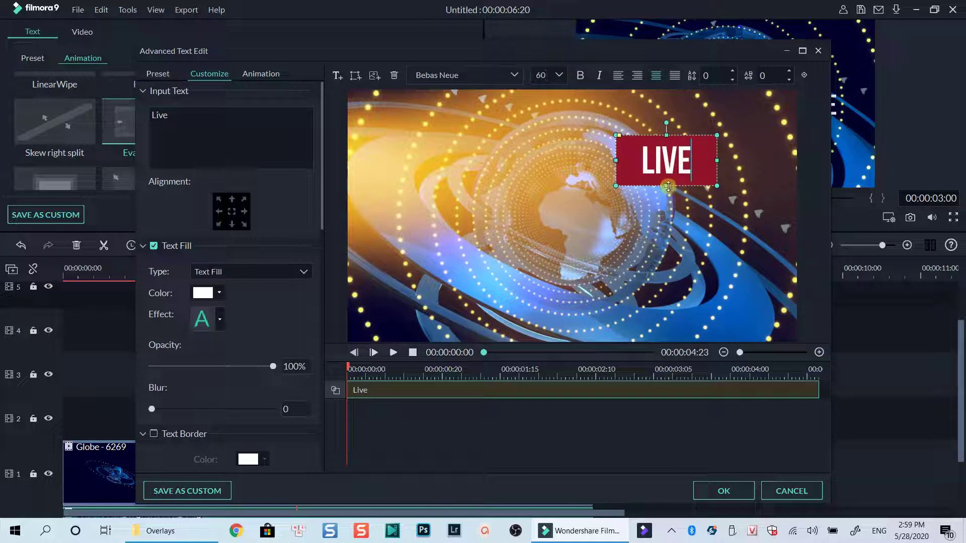
mouse_move(667, 186)
left_mouse_down()
mouse_move(666, 170)
mouse_move(693, 152)
mouse_move(667, 180)
left_mouse_up()
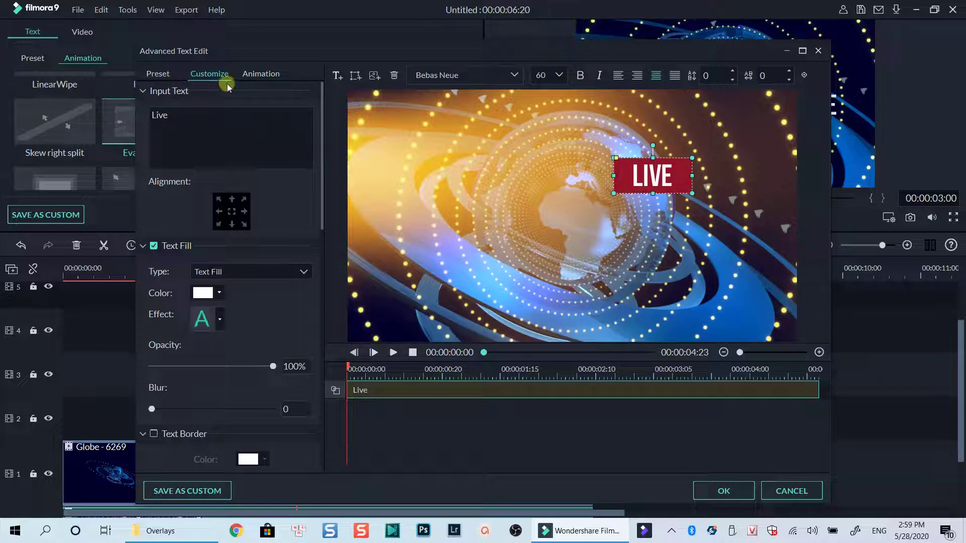
left_click_drag(324, 139, 316, 367)
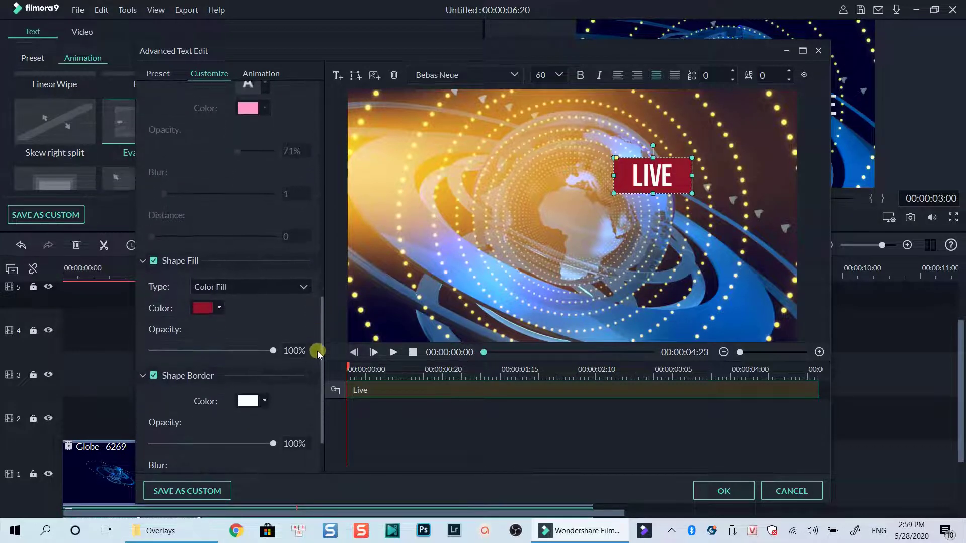
Fill the LIVE box with green and make it slightly shorter
left_click(218, 275)
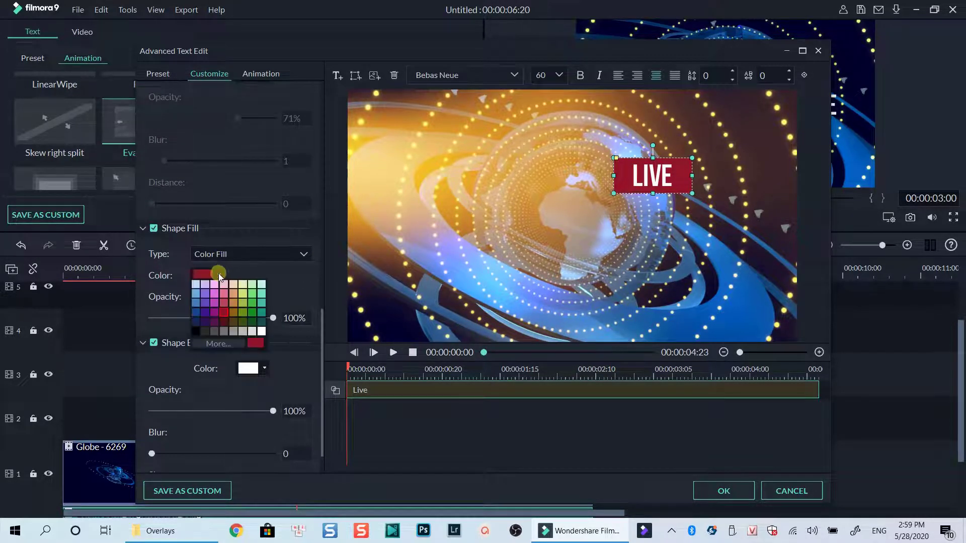
left_click(251, 295)
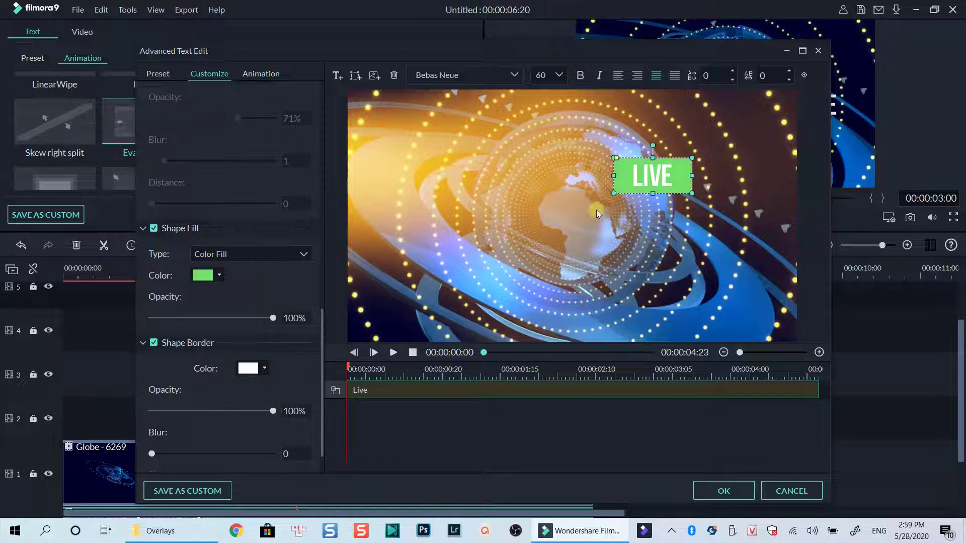
left_click_drag(656, 193, 657, 188)
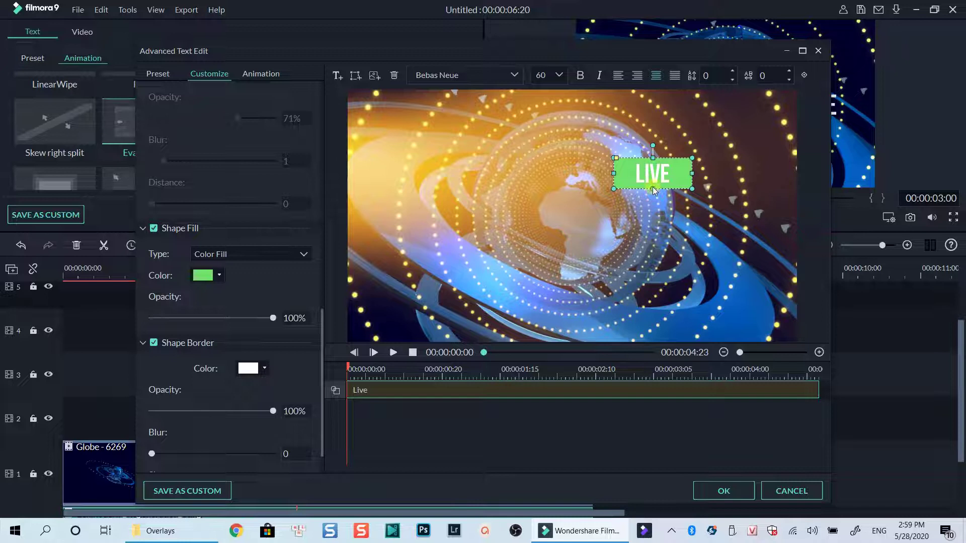
Add another rectangle caption and change its text to BREAKING NEWS
left_click(357, 76)
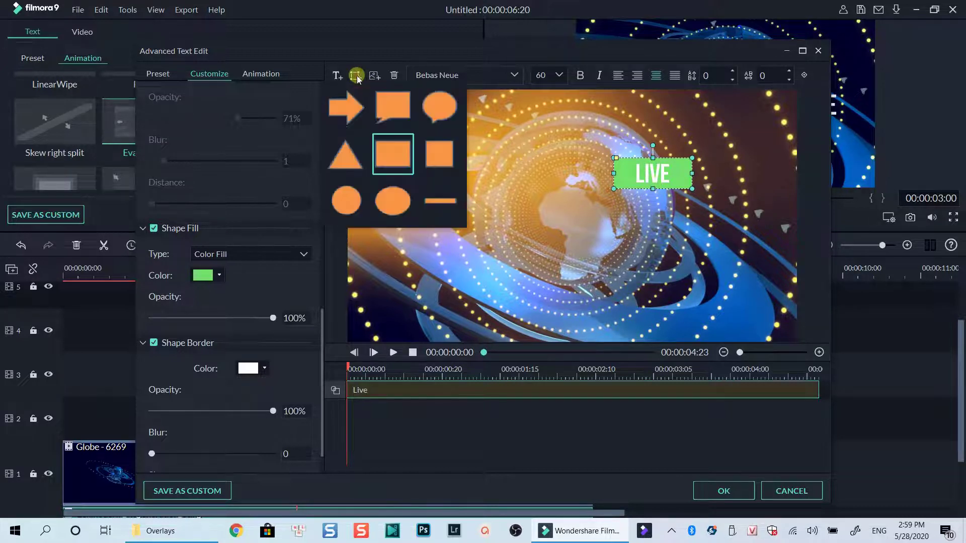
left_click(396, 163)
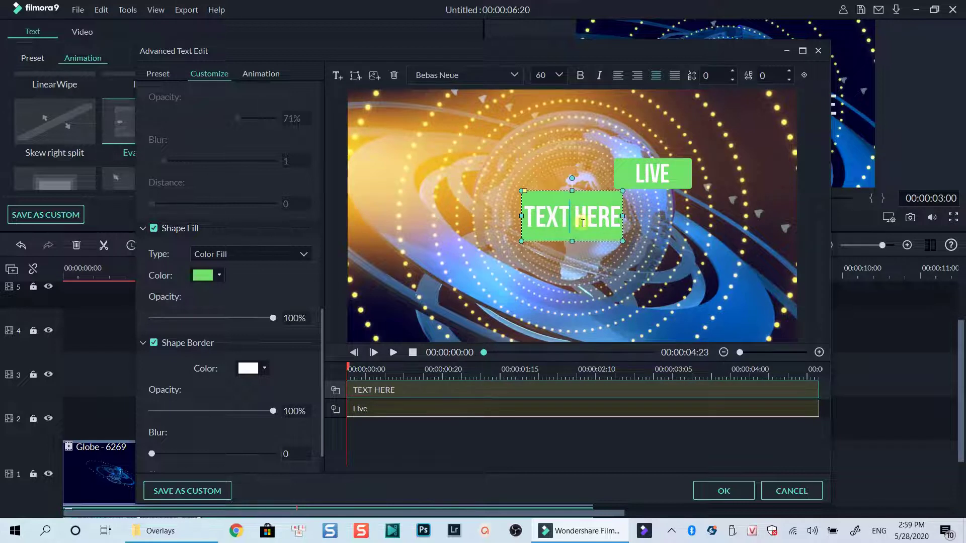
double_click(582, 223)
type("bra")
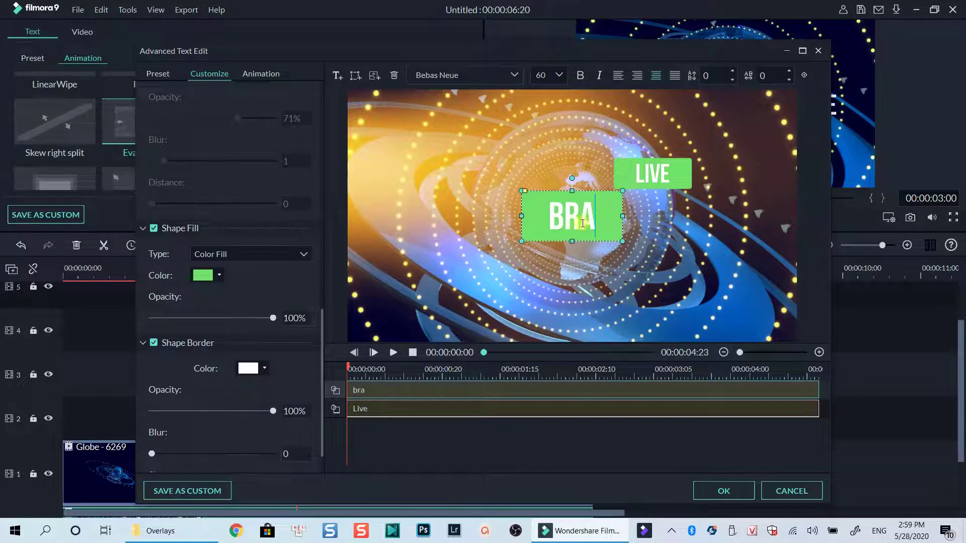
key("BackSpace")
type("eaking ne")
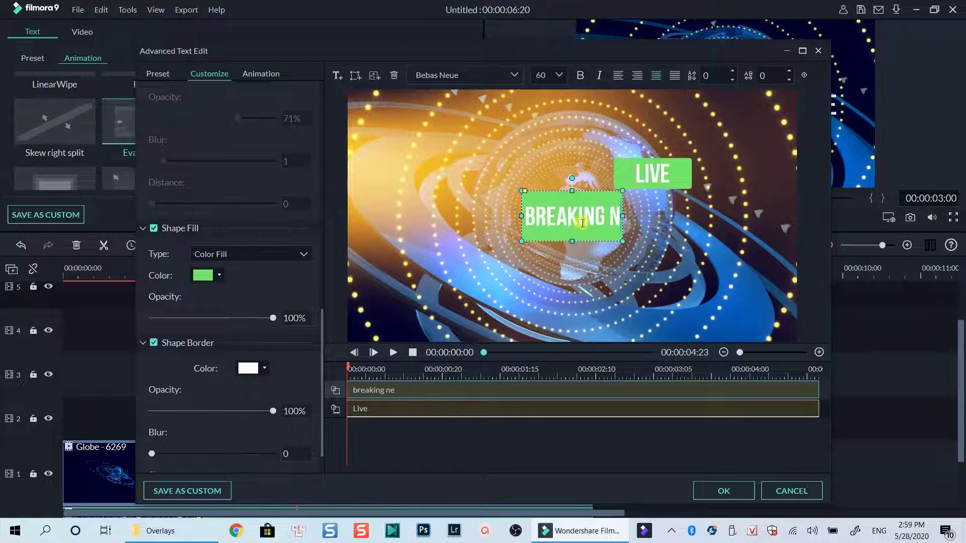
type("ws")
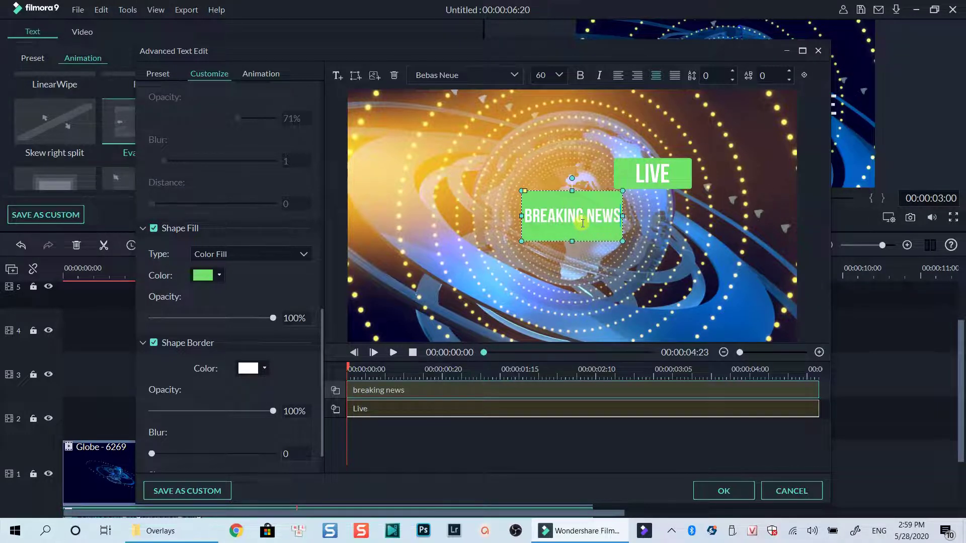
Set the BREAKING NEWS caption to size 80 and make its box wider and shorter
double_click(551, 76)
type("80")
left_click_drag(520, 242, 482, 261)
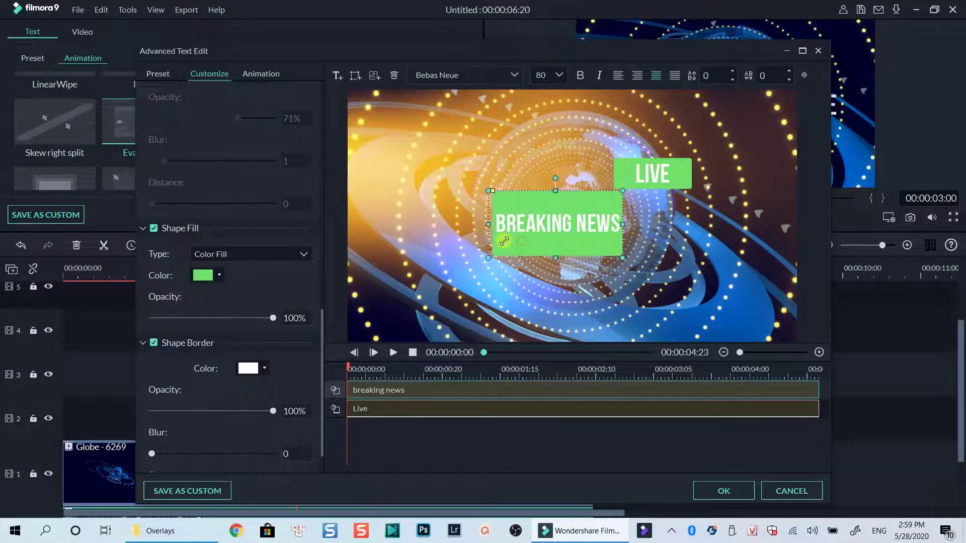
left_click_drag(552, 261, 557, 242)
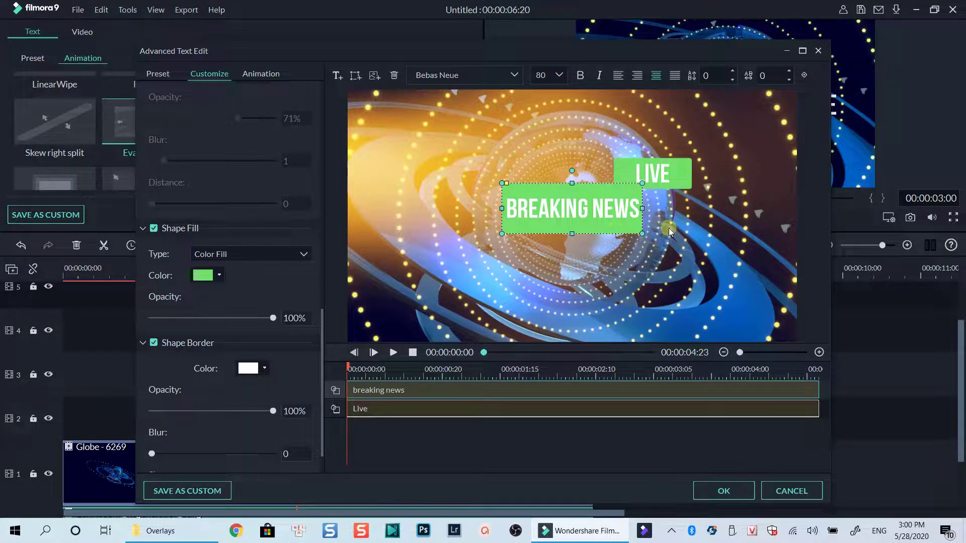
left_click_drag(572, 232, 572, 228)
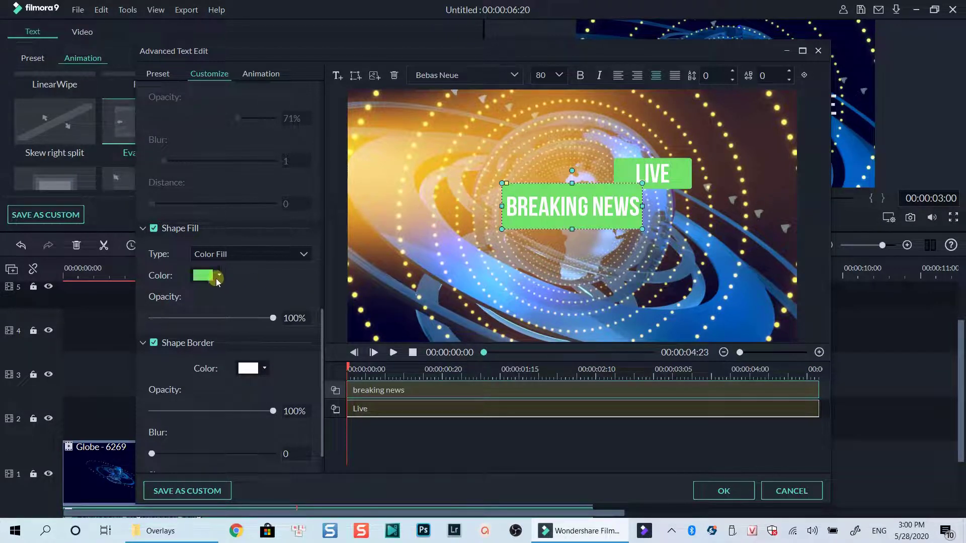
Fill the BREAKING NEWS box with pure red from the colour picker
left_click(217, 276)
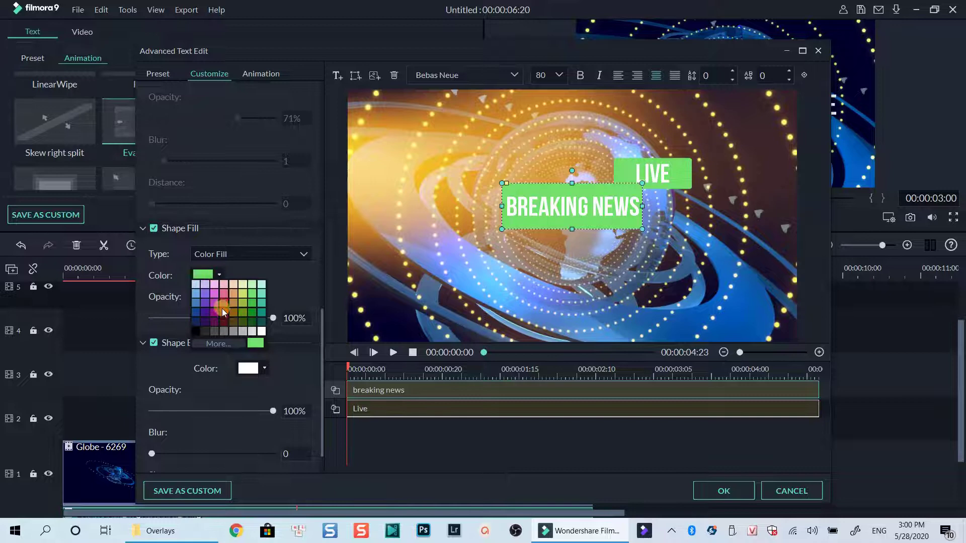
left_click(217, 344)
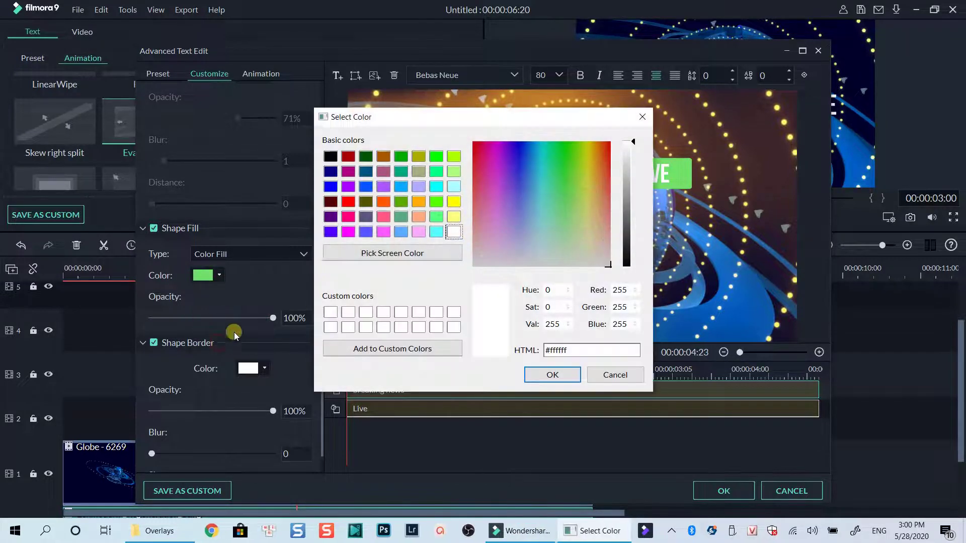
left_click(350, 207)
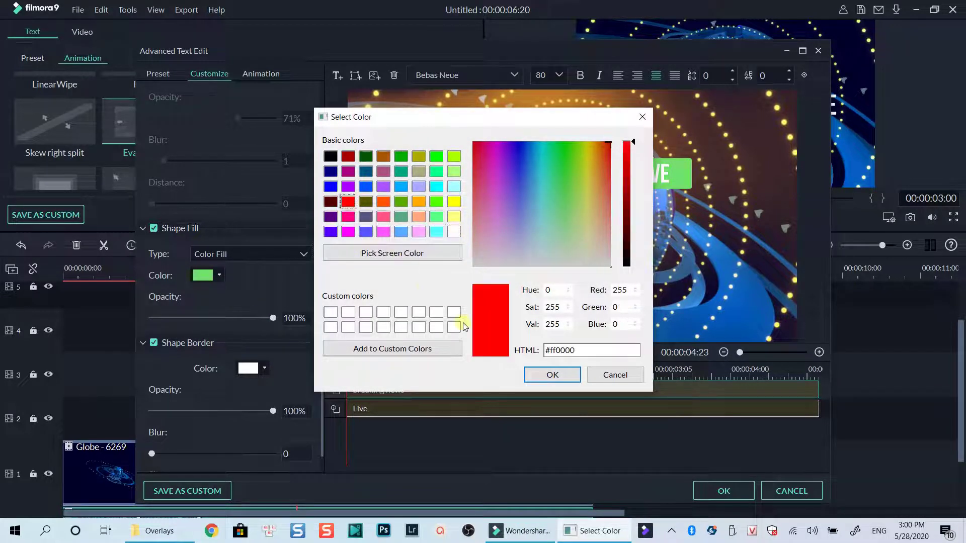
left_click(540, 373)
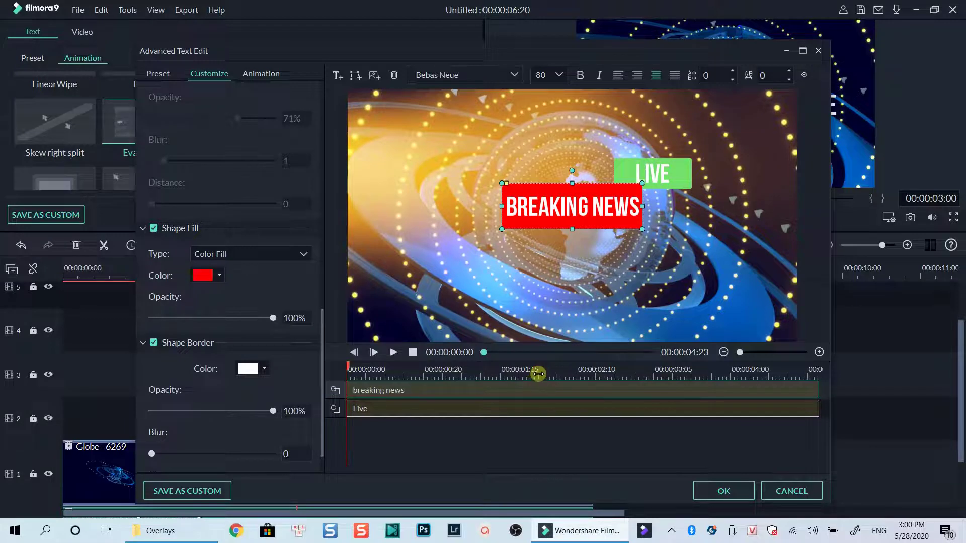
Change the box fill to dark red (#aa0000) and deselect the caption
left_click(214, 275)
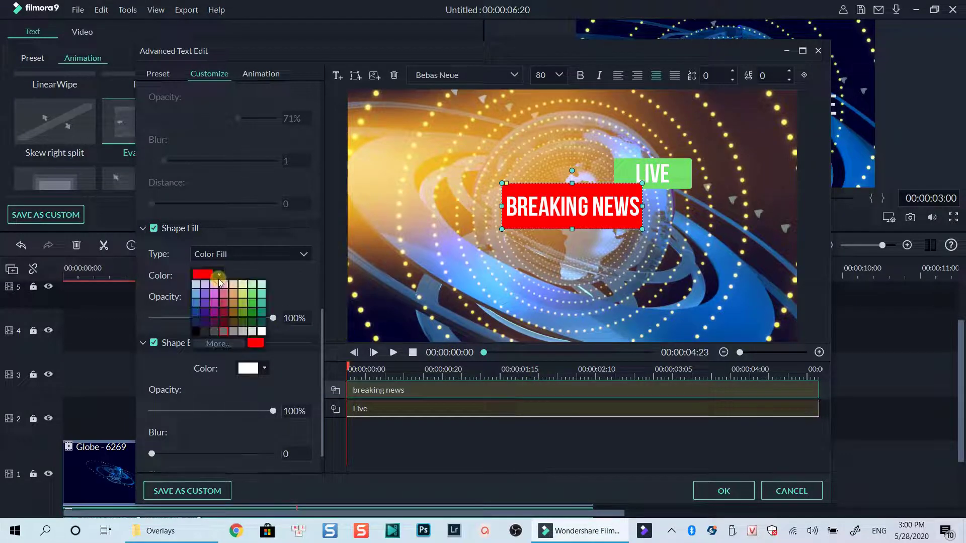
left_click(221, 343)
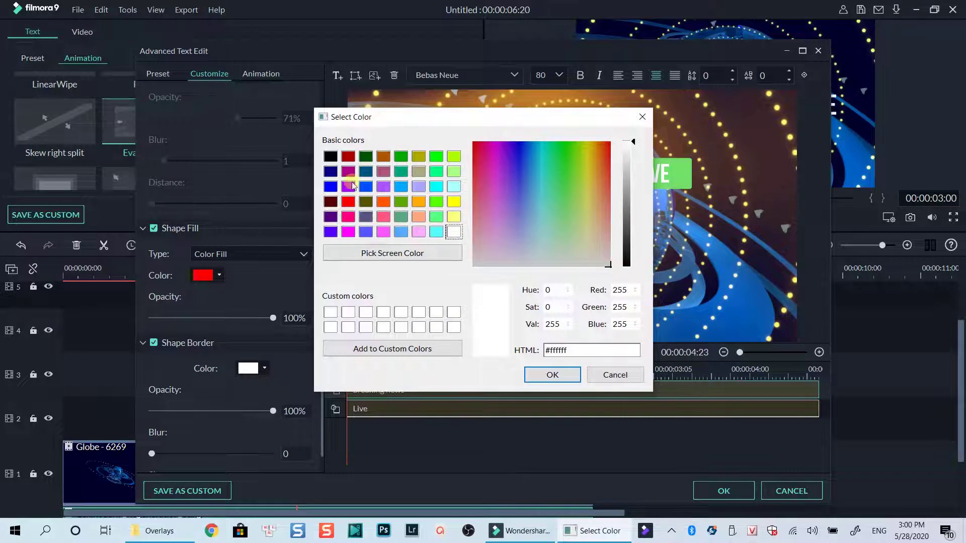
left_click(347, 156)
left_click(552, 376)
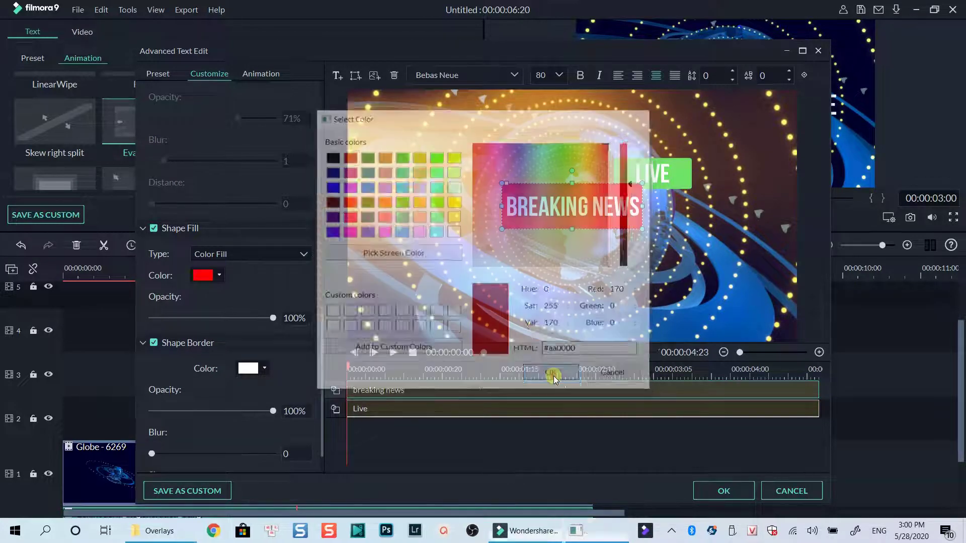
left_click(578, 304)
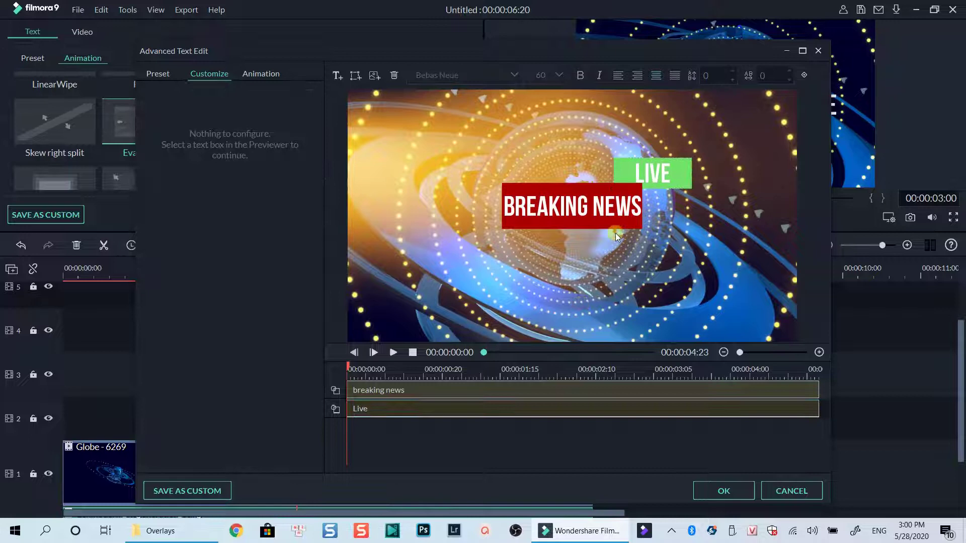
Apply the String Blur animation preset to the LIVE title
left_click(454, 412)
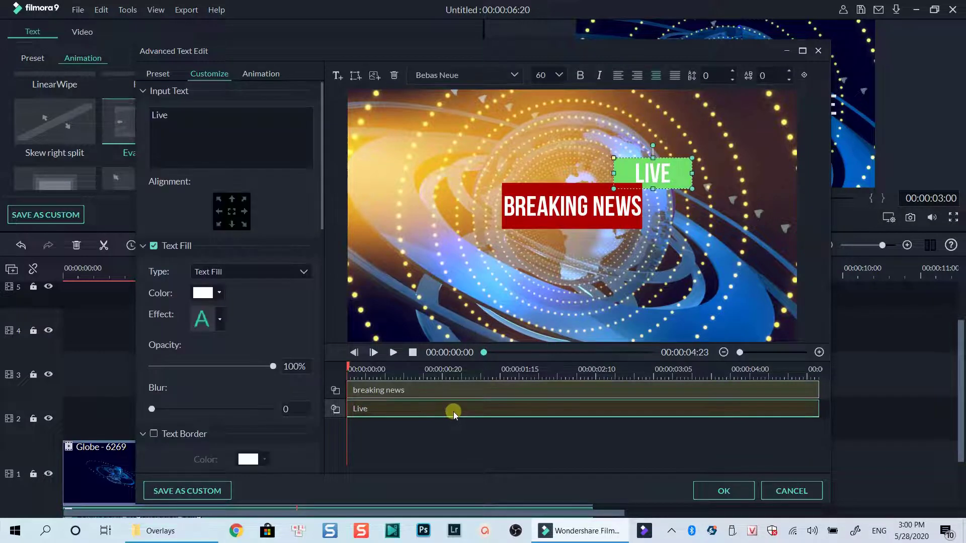
left_click(260, 74)
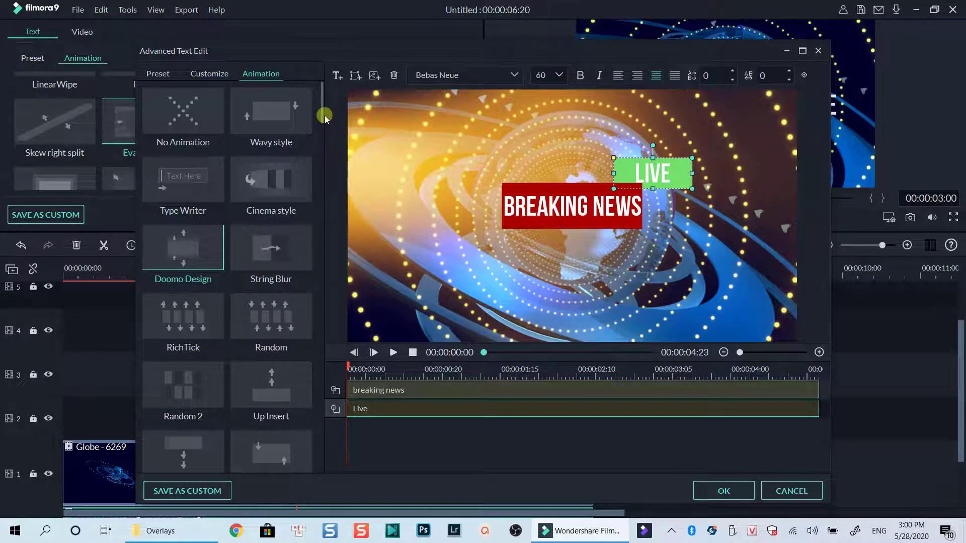
scroll(321, 143, "down", 3)
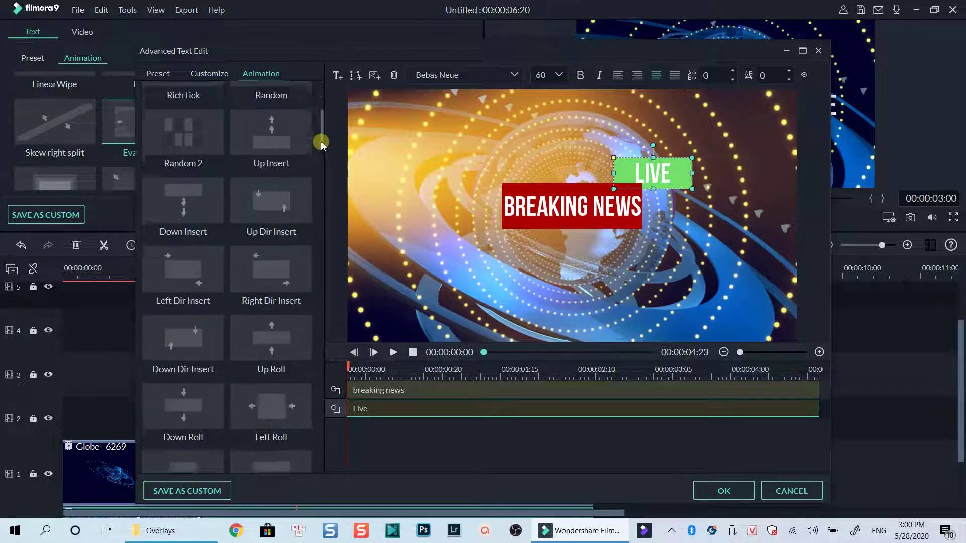
scroll(320, 143, "down", 3)
double_click(183, 332)
scroll(312, 156, "up", 10)
left_click(415, 391)
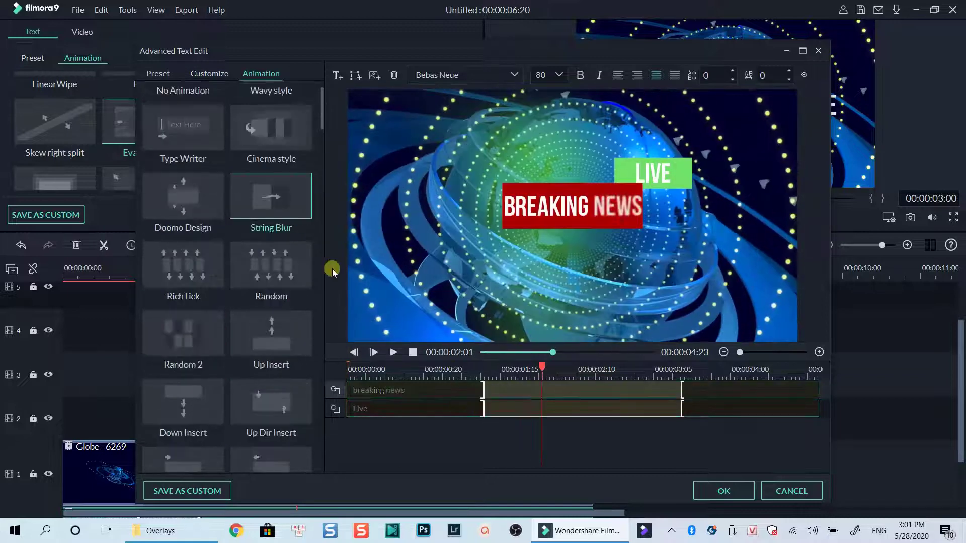
Start the BREAKING NEWS title earlier so it appears before LIVE, then preview the animation
left_click_drag(483, 389, 414, 390)
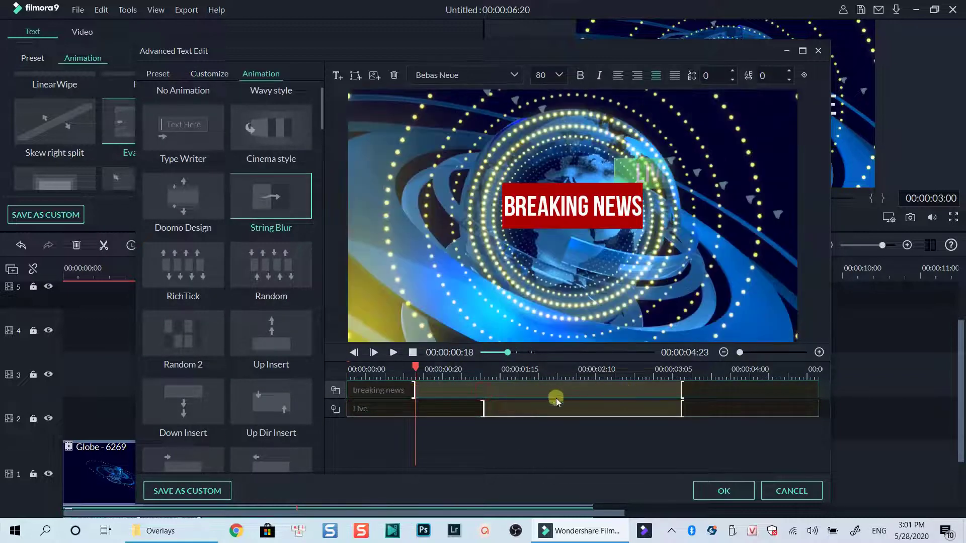
left_click(351, 374)
key("space")
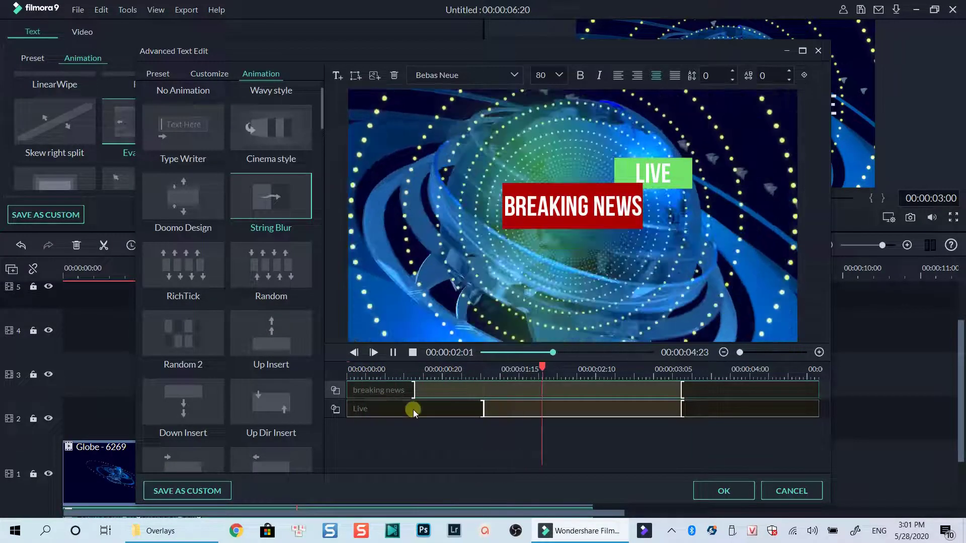
Confirm the title edits and replay the video from the beginning
left_click(706, 488)
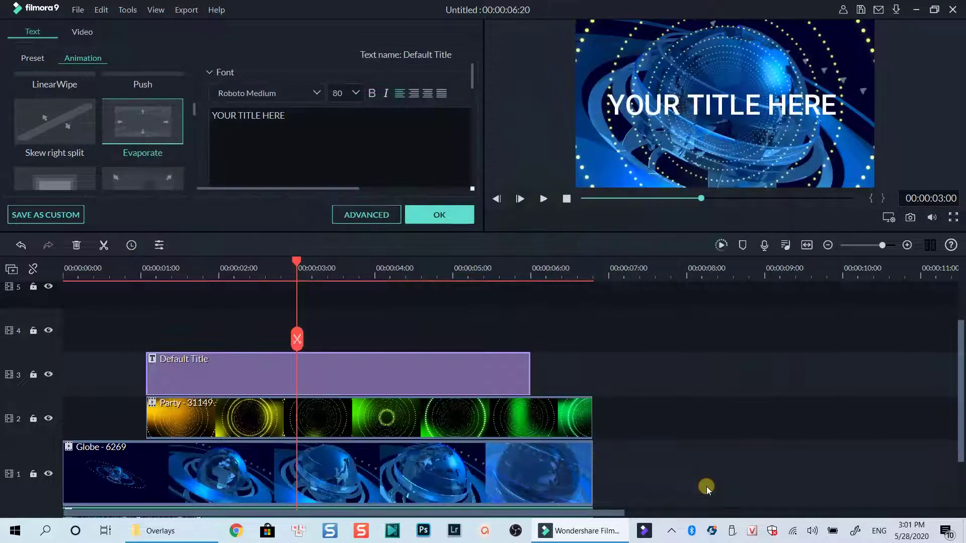
left_click(438, 215)
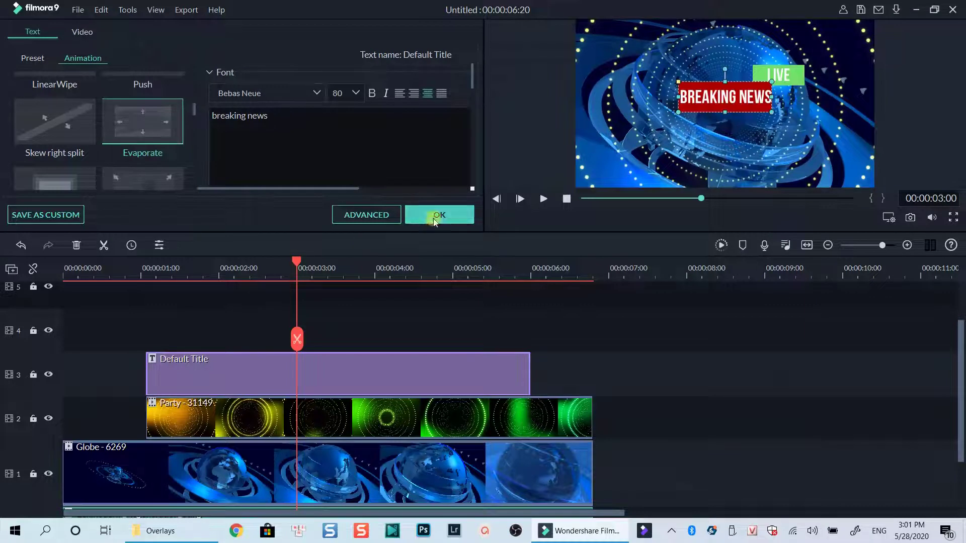
left_click(65, 269)
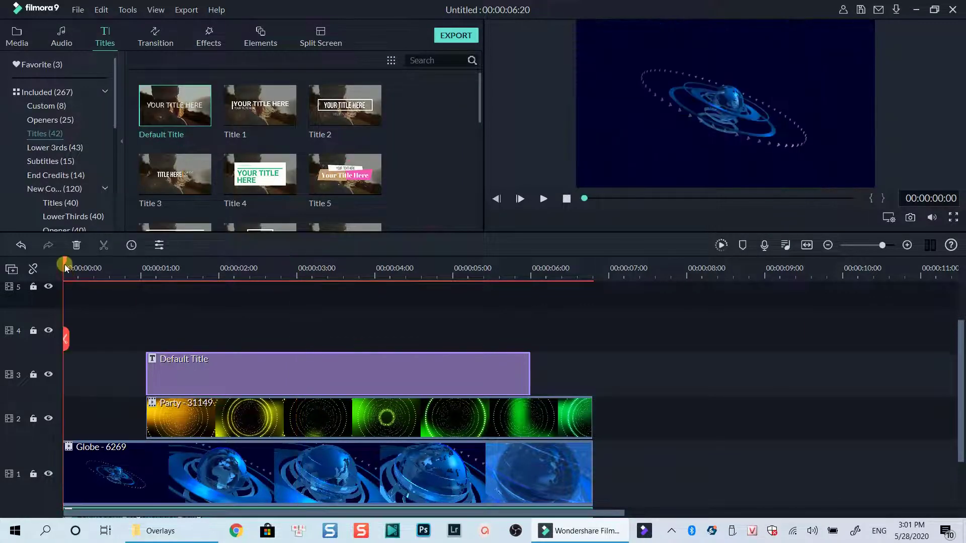
key("space")
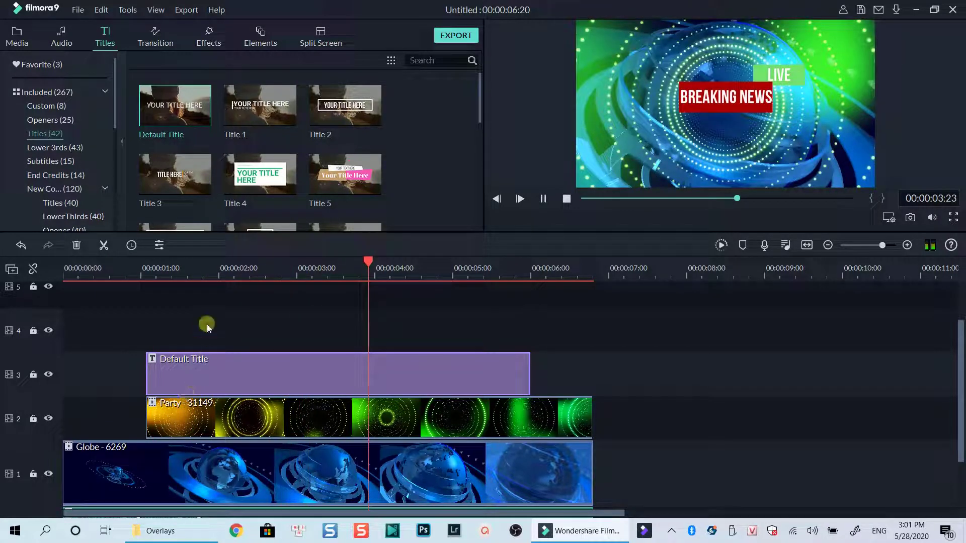
key("space")
Add a shortened Dissolve transition to the start of the title clip
left_click(156, 37)
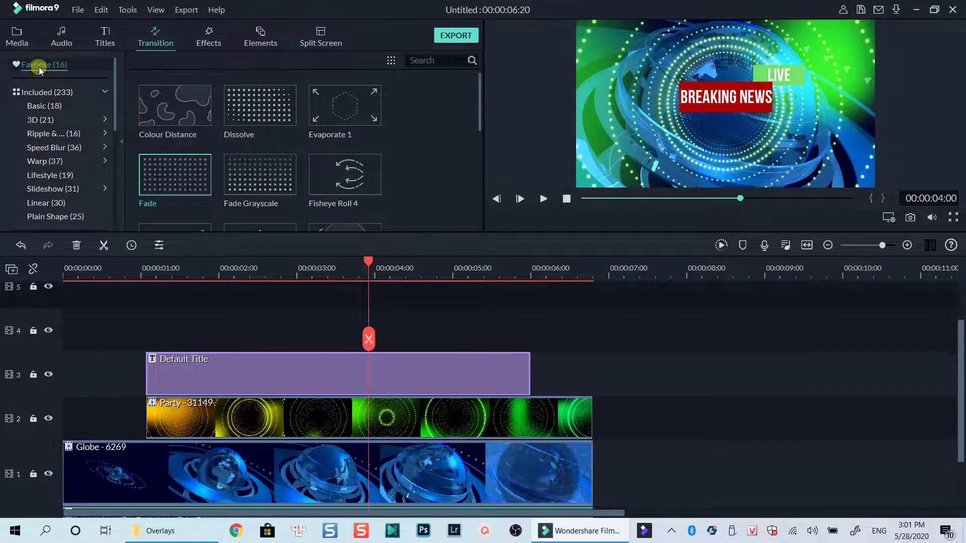
left_click_drag(334, 104, 177, 369)
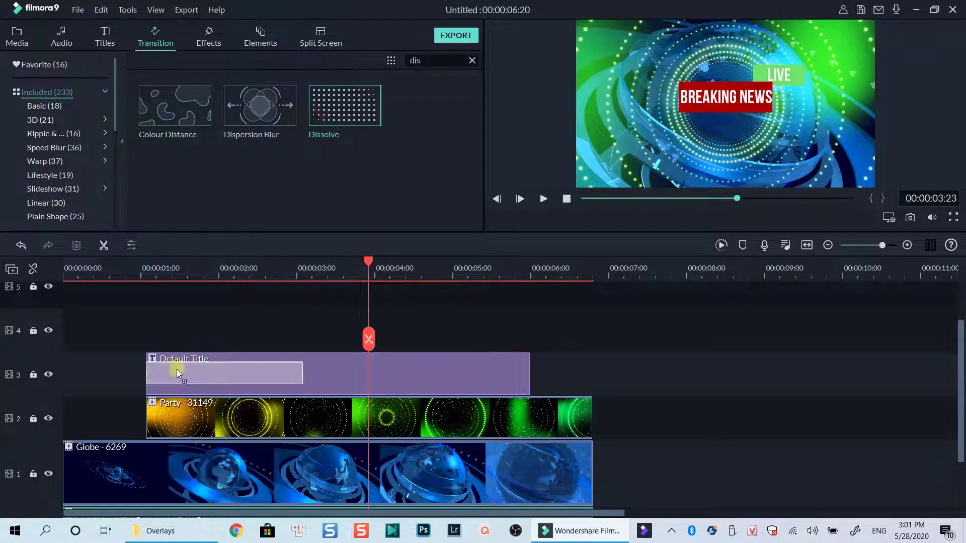
left_click_drag(302, 374, 257, 385)
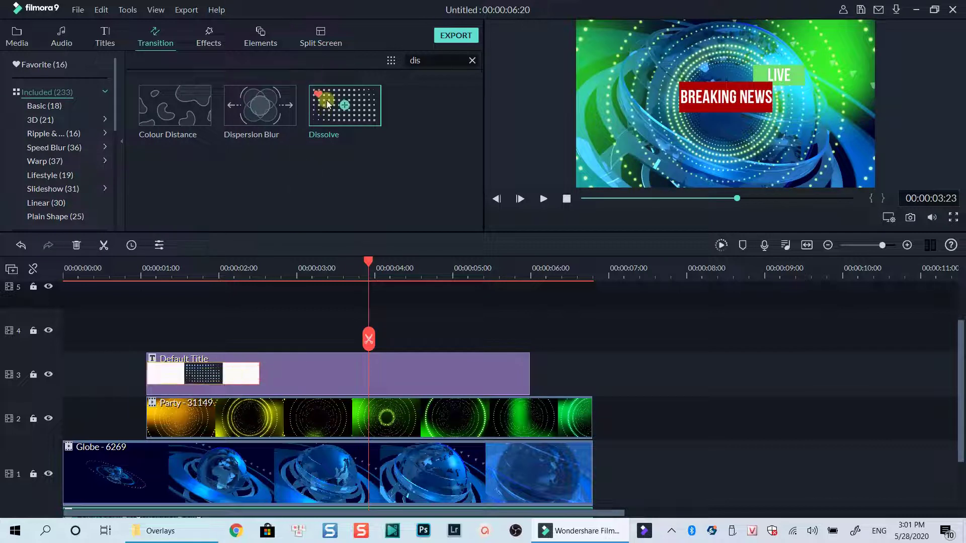
Add Dissolves at the Party clip's start and end and at the Globe clip's end
mouse_move(324, 104)
left_mouse_down()
mouse_move(185, 409)
mouse_move(286, 419)
mouse_move(259, 416)
left_mouse_up()
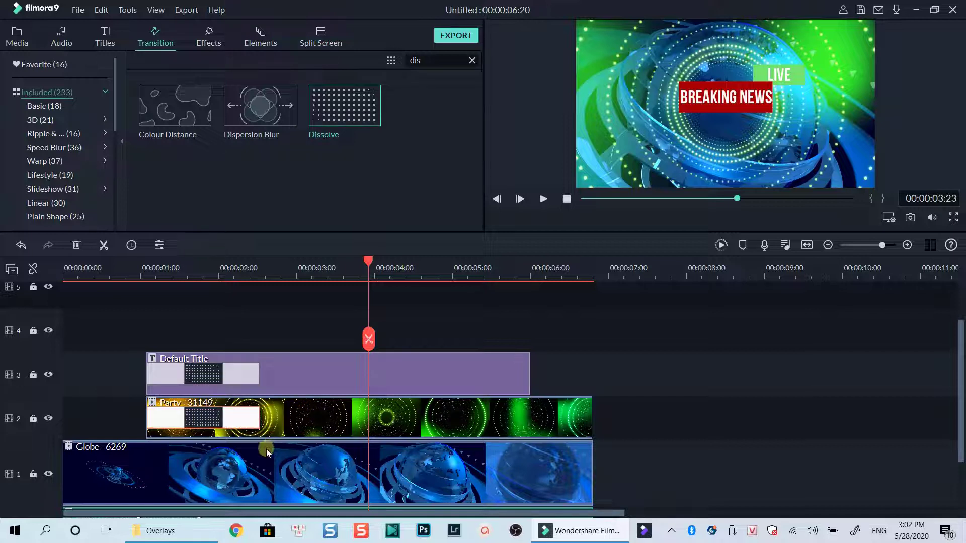
left_click_drag(345, 106, 463, 411)
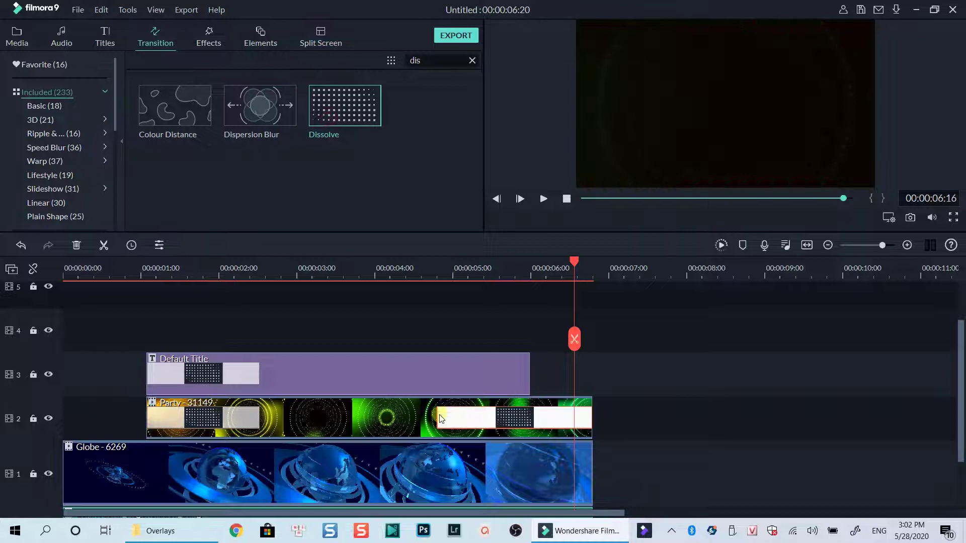
left_click_drag(437, 418, 493, 418)
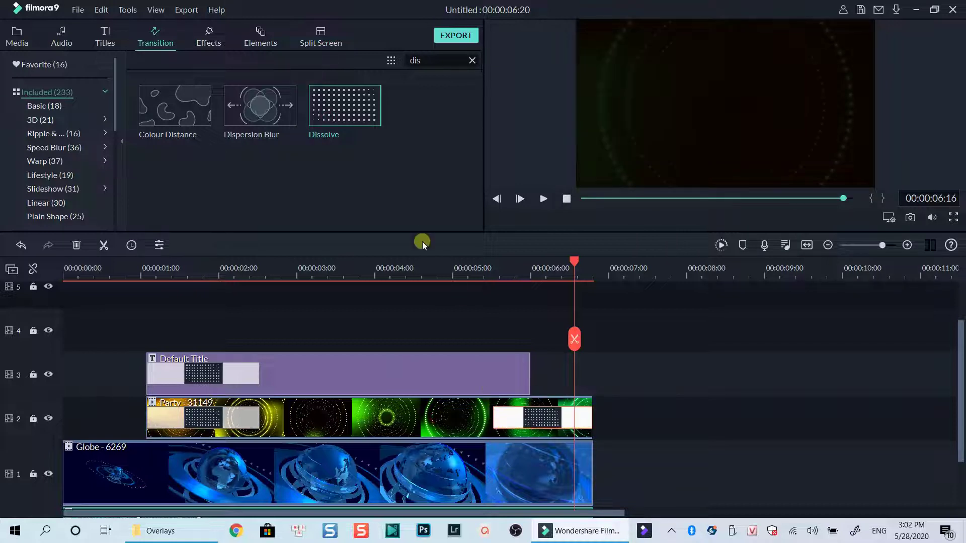
mouse_move(359, 137)
left_mouse_down()
mouse_move(477, 479)
mouse_move(492, 469)
left_mouse_up()
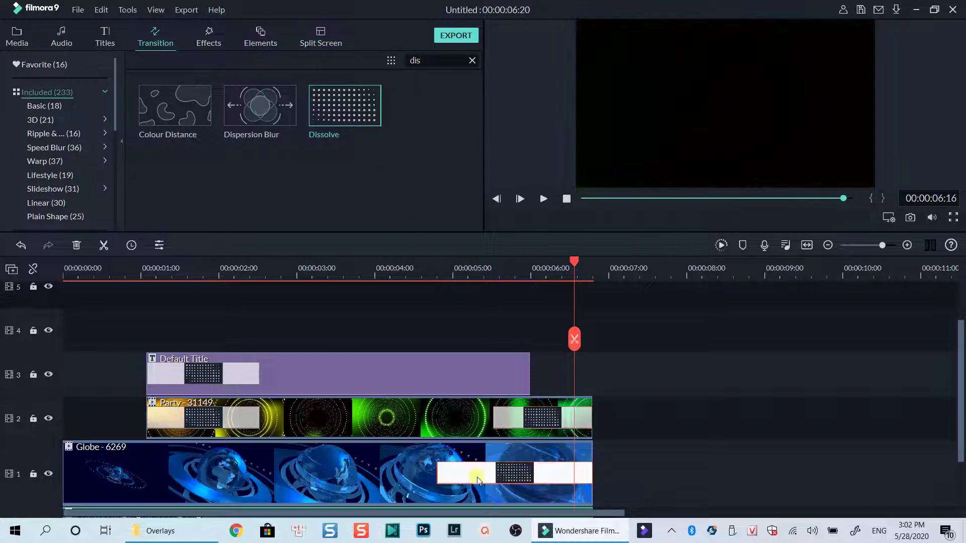
Place the Light Leak 4 overlay on track 4, extended to the video's end
left_click(208, 38)
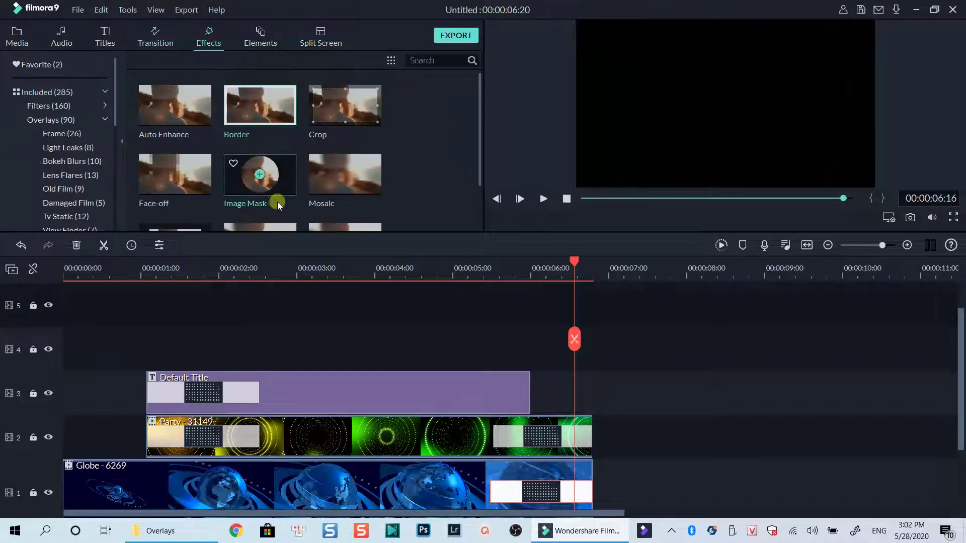
left_click(47, 122)
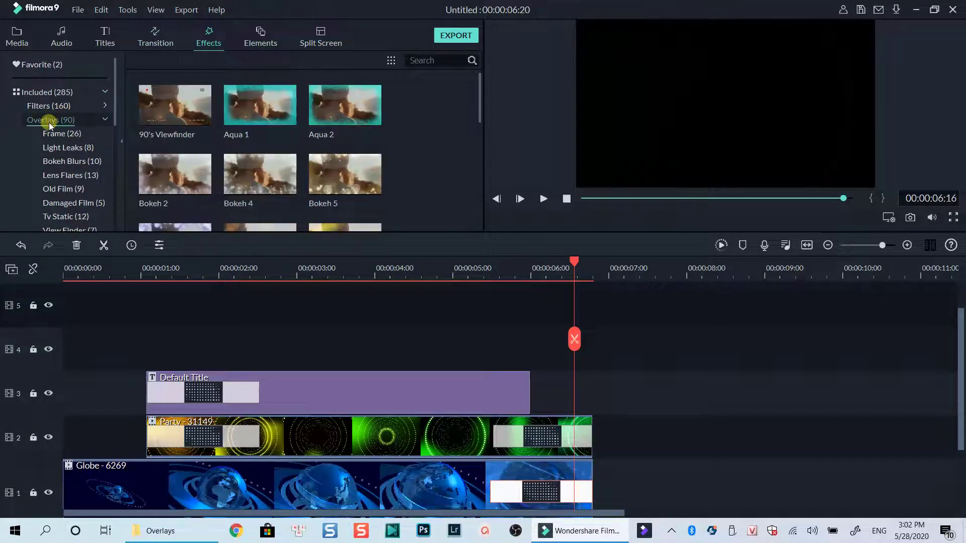
left_click(54, 148)
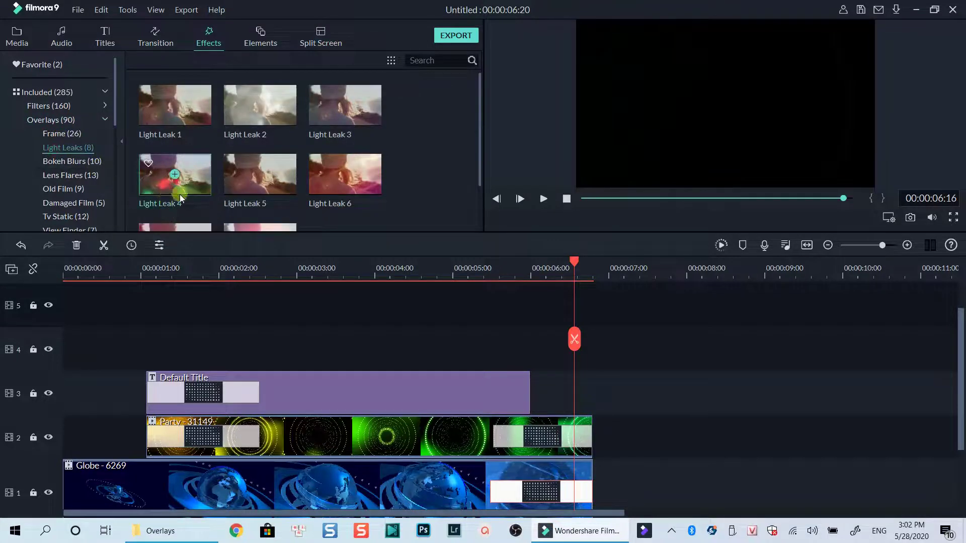
mouse_move(167, 188)
left_mouse_down()
mouse_move(154, 344)
mouse_move(142, 346)
left_mouse_up()
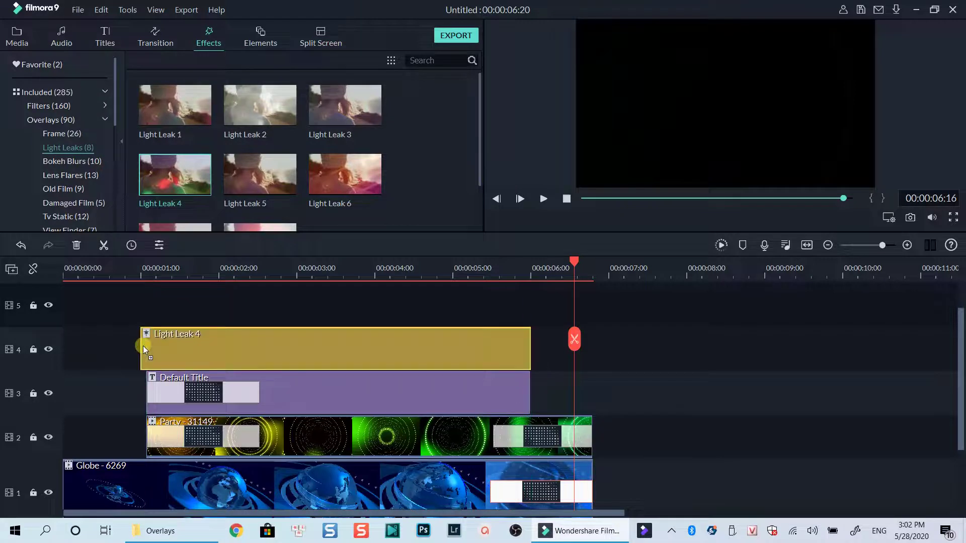
left_click_drag(531, 362, 589, 358)
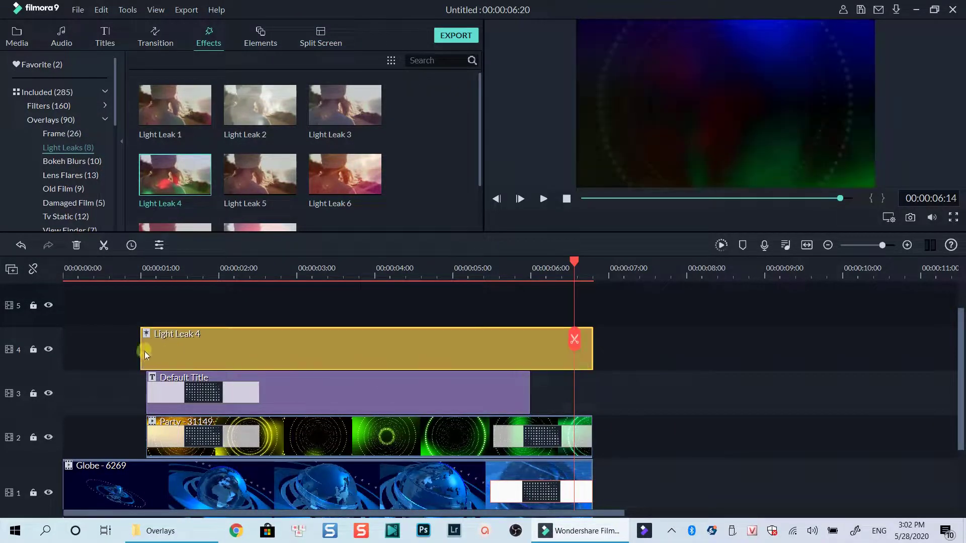
Place Cinematic Flares 7 on track 5, stretched to 00:00:06:20
left_click(69, 175)
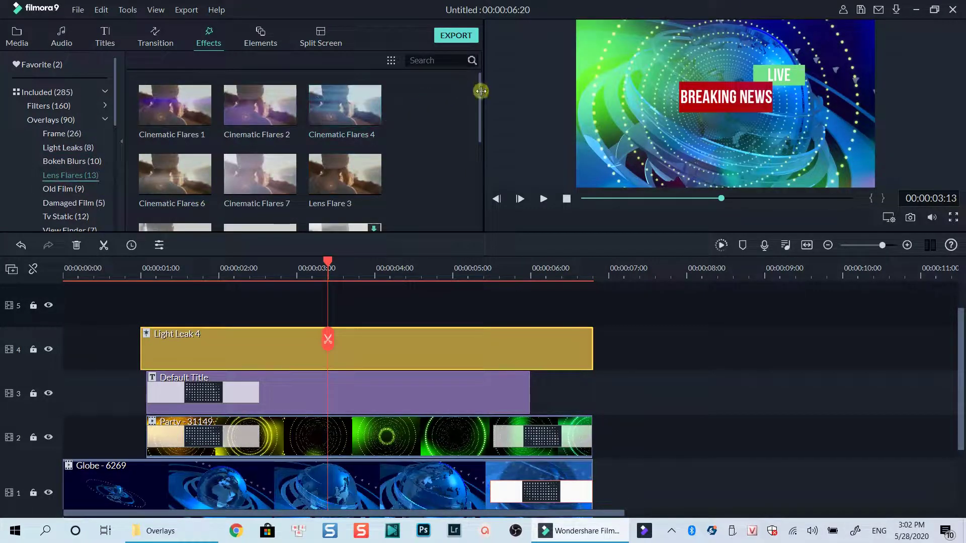
left_click_drag(480, 91, 475, 126)
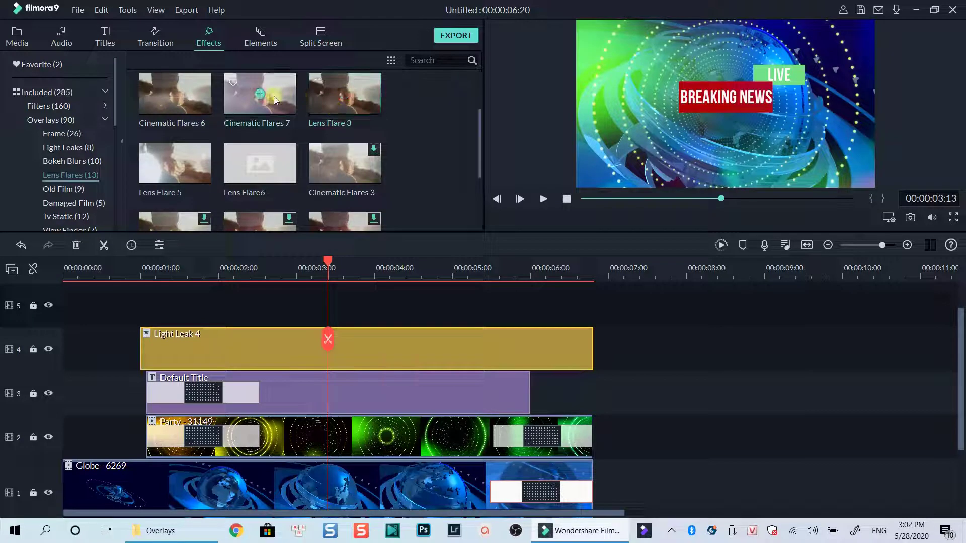
left_click_drag(280, 107, 69, 334)
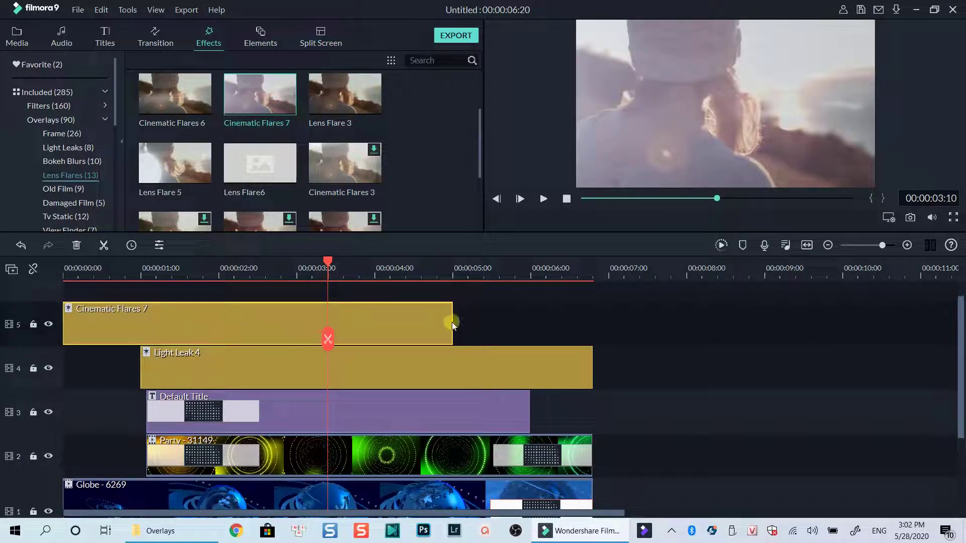
left_click_drag(452, 322, 590, 316)
scroll(538, 372, "down", 2)
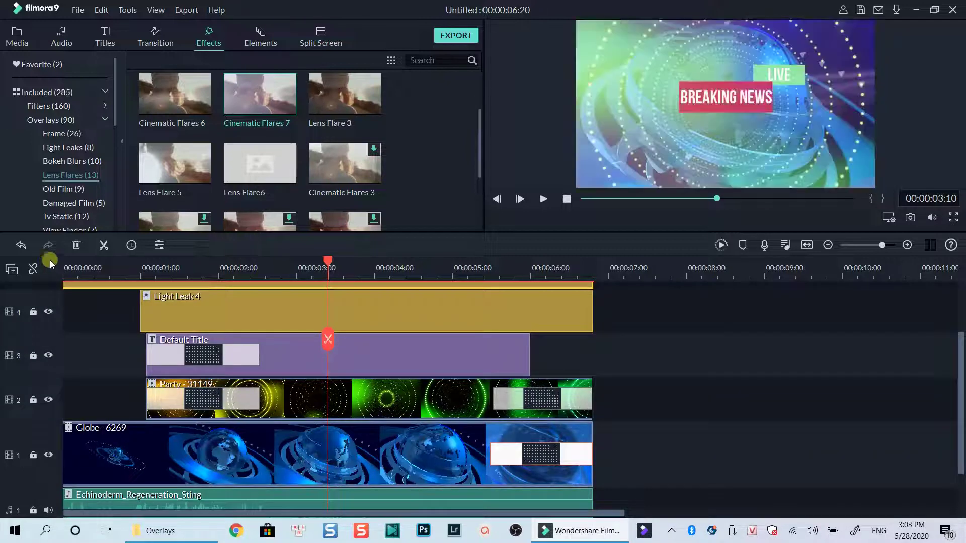
left_click(64, 268)
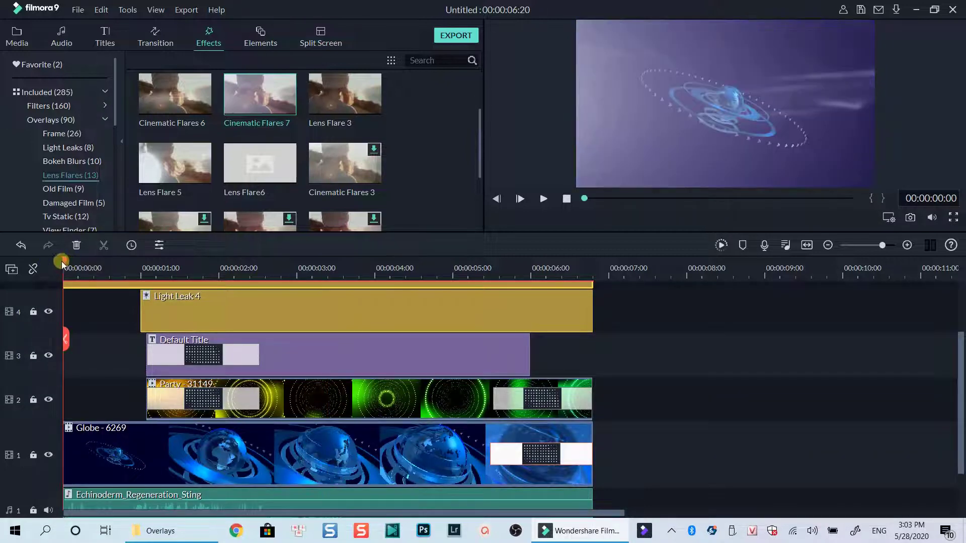
key("space")
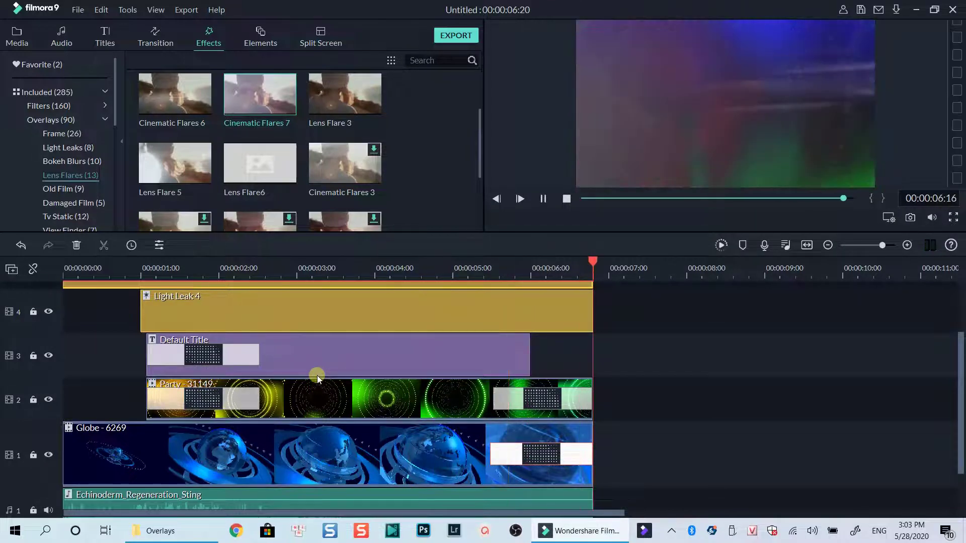
Name the MP4 export 'intro' and show its frame rate options in the encoding settings
left_click(458, 40)
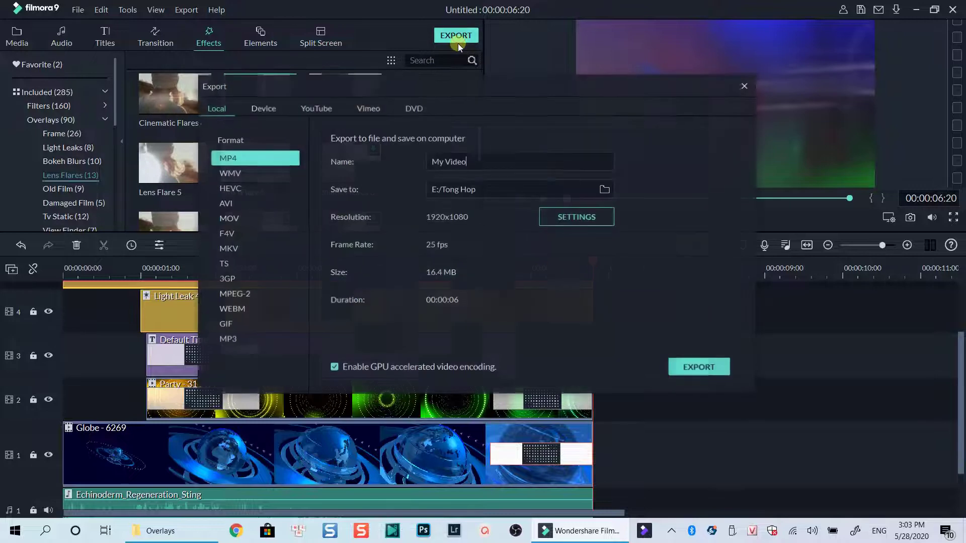
left_click_drag(492, 162, 403, 165)
type("intro")
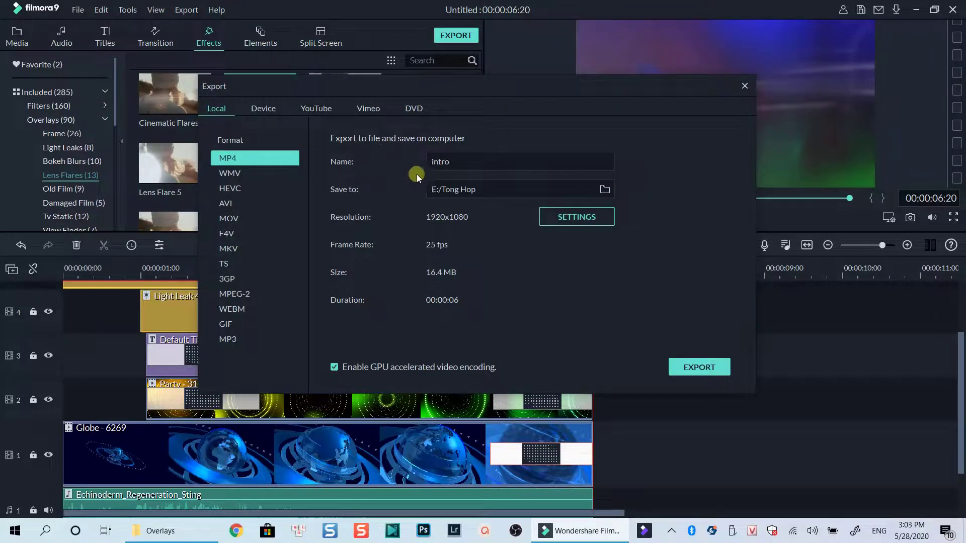
left_click(563, 218)
left_click(509, 193)
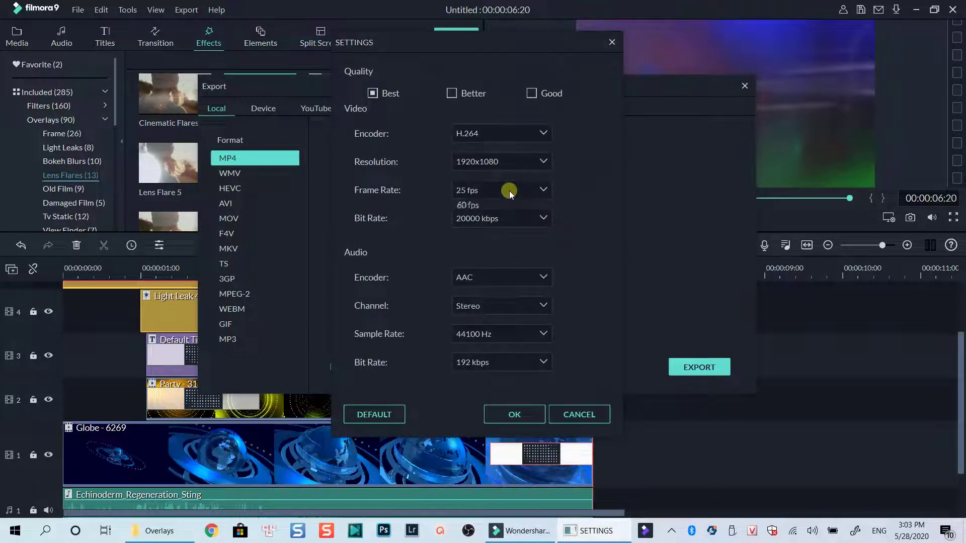